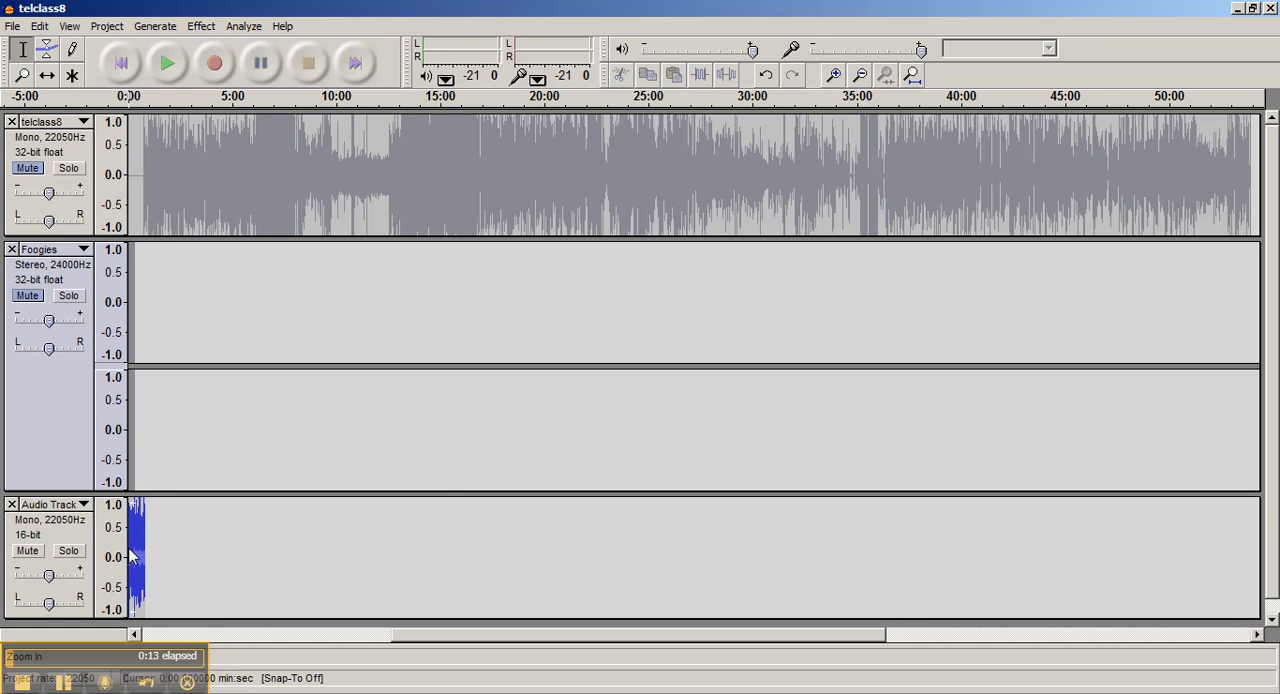
Place the cursor at about 0:16 in the Audio Track and play a few seconds from there
{"action": "left_click", "coordinate": [834, 75]}
{"action": "left_click", "coordinate": [834, 75]}
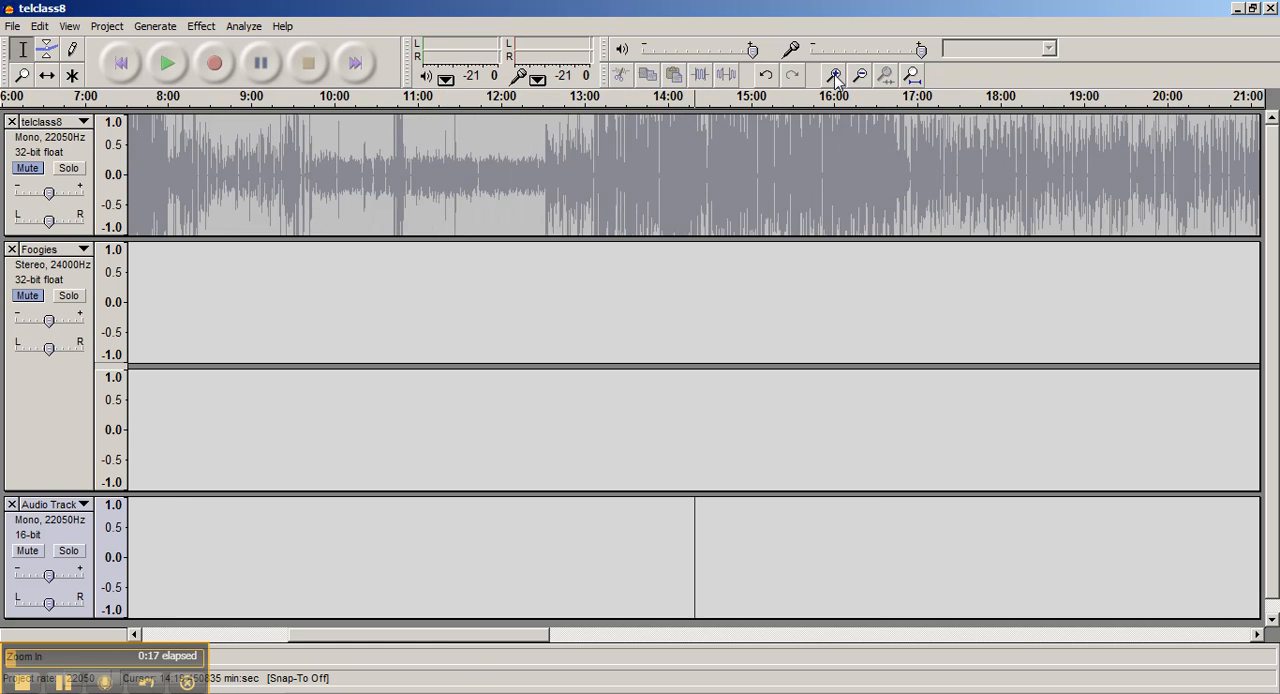
{"action": "left_click", "coordinate": [834, 75]}
{"action": "left_click_drag", "start_coordinate": [446, 638], "coordinate": [150, 640]}
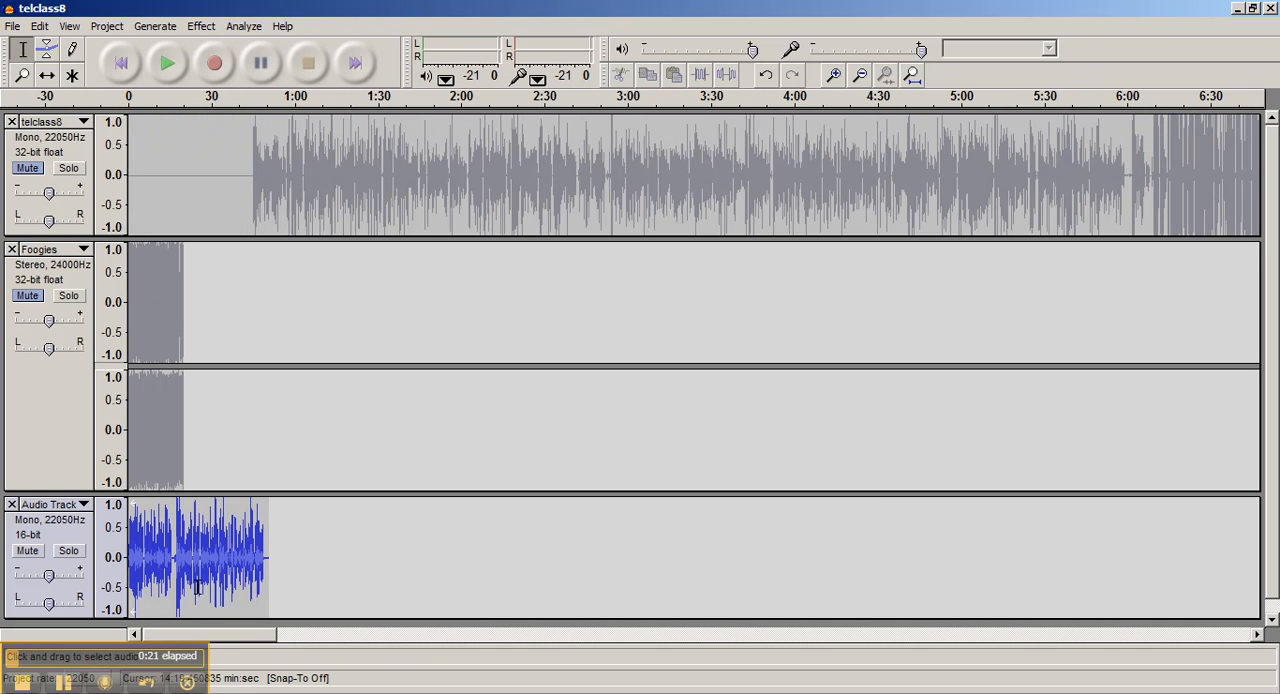
{"action": "left_click", "coordinate": [173, 566]}
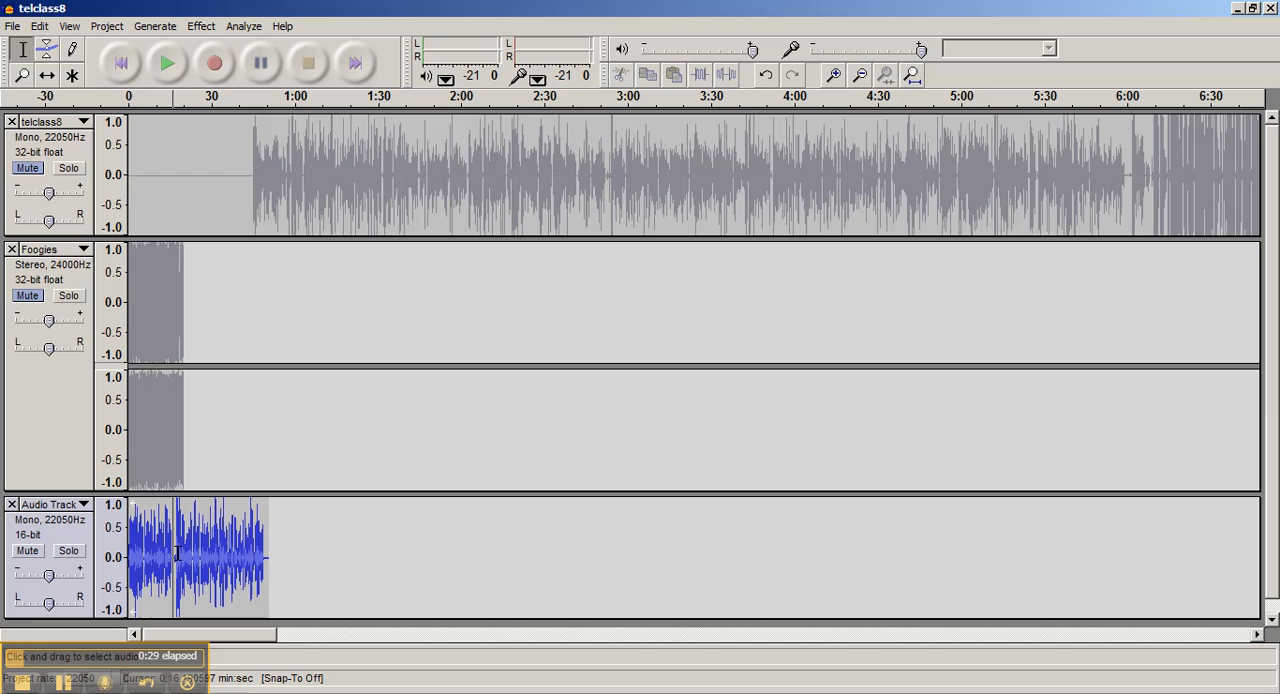
{"action": "left_click", "coordinate": [167, 66]}
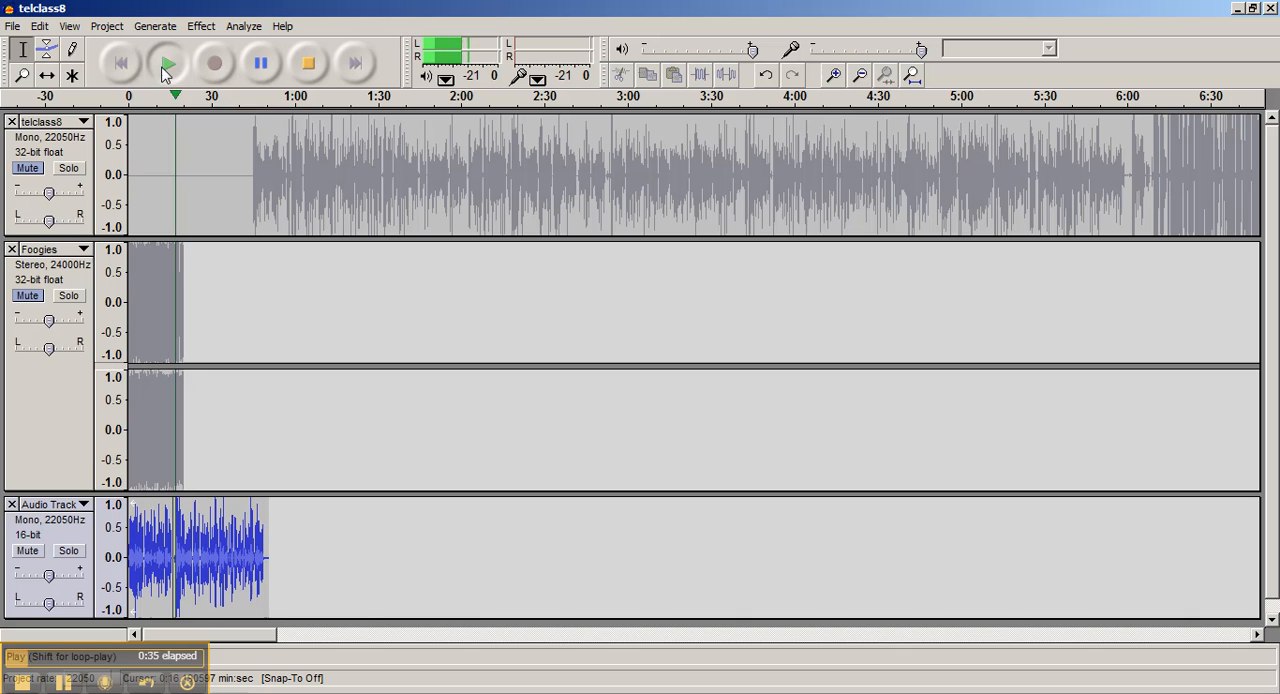
{"action": "left_click", "coordinate": [310, 64]}
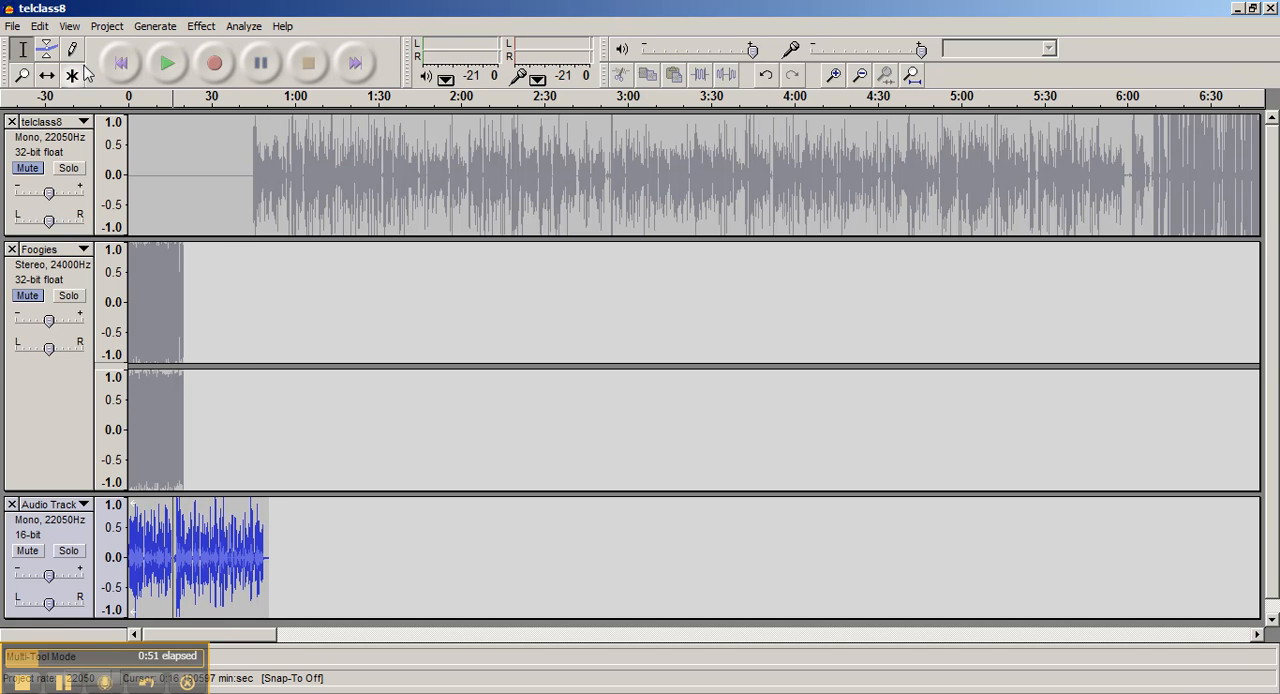
Replace the Audio Track from its start to the cursor with 16.384656 seconds of generated silence
{"action": "left_click", "coordinate": [12, 27]}
{"action": "mouse_move", "coordinate": [40, 32]}
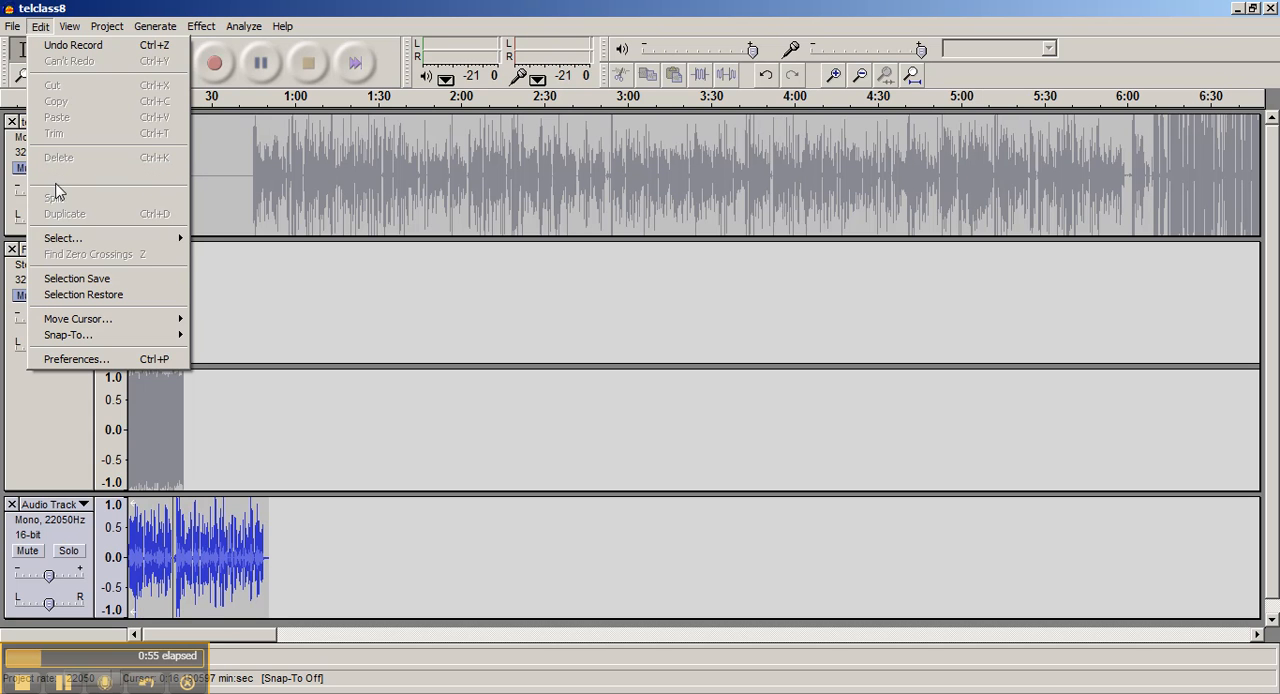
{"action": "mouse_move", "coordinate": [70, 241]}
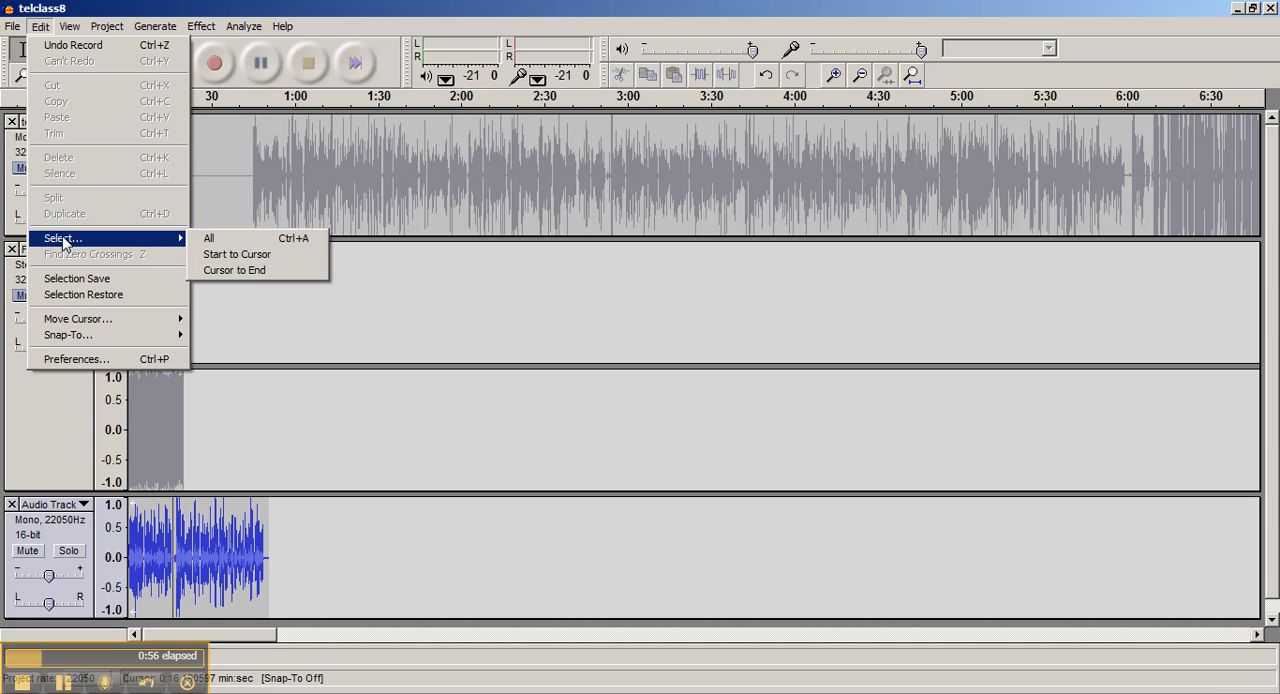
{"action": "left_click", "coordinate": [226, 256]}
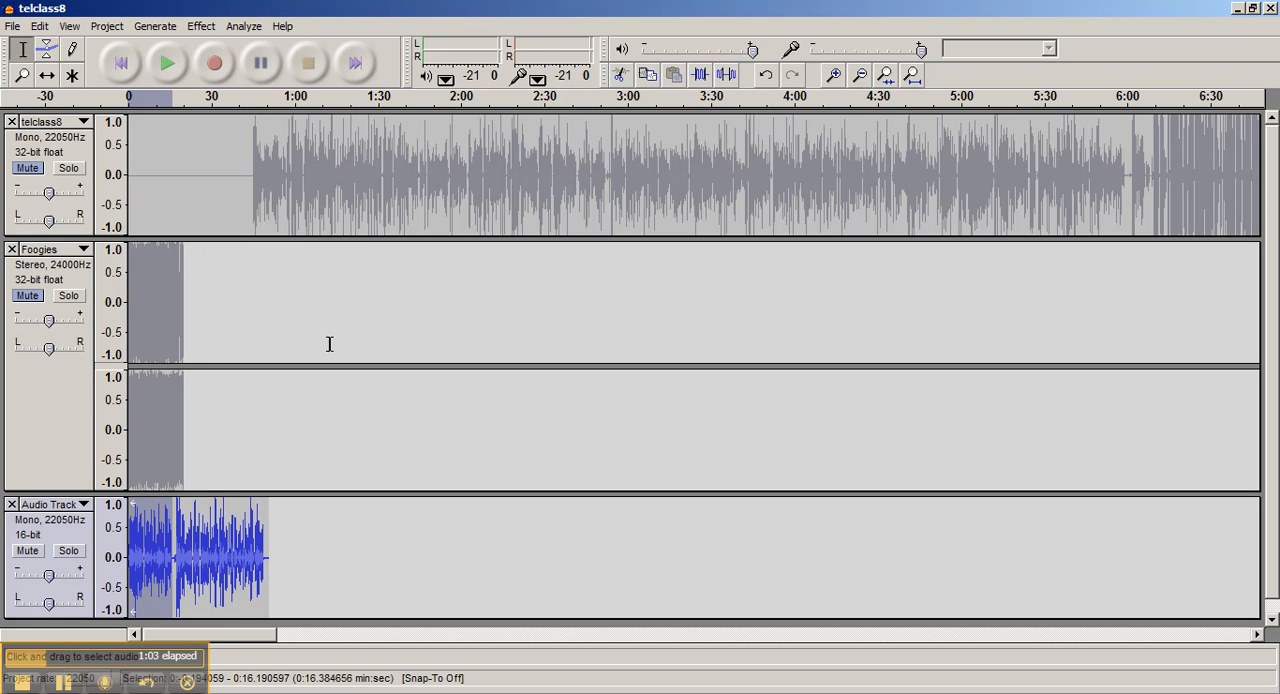
{"action": "left_click", "coordinate": [155, 33]}
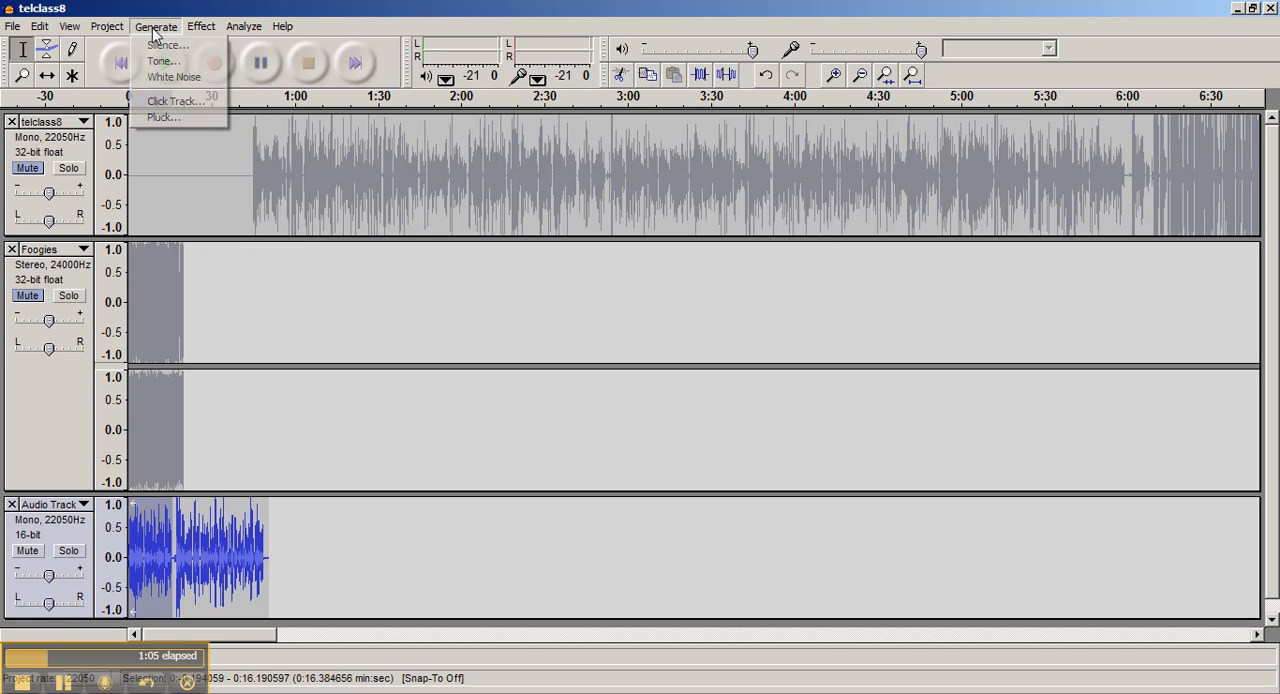
{"action": "left_click", "coordinate": [160, 45]}
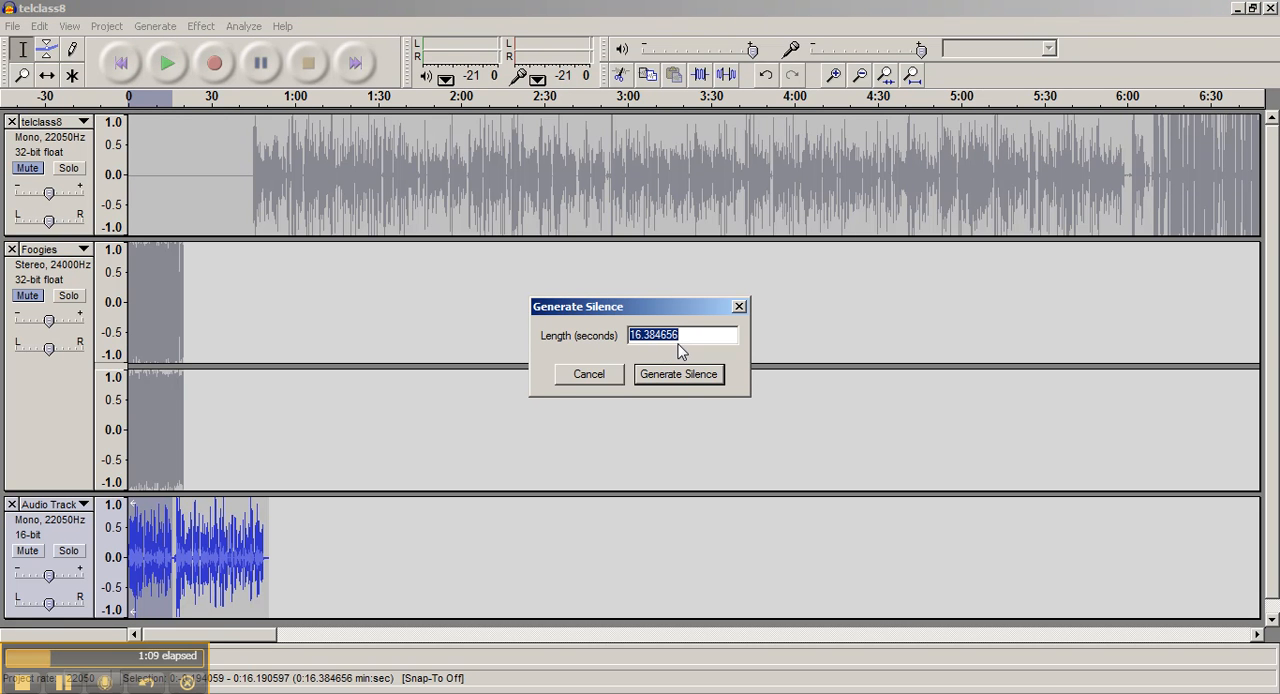
{"action": "left_click", "coordinate": [670, 381]}
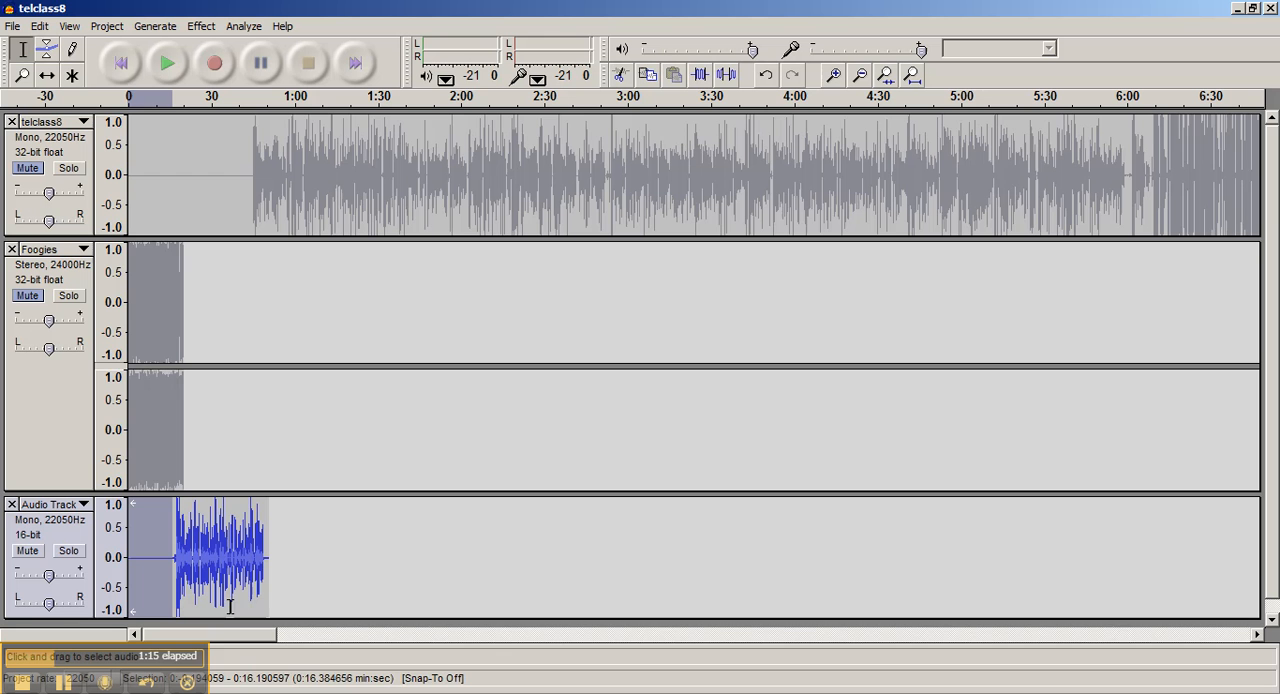
Play the Audio Track from about 0:15 to check the start of the speech after the silence
{"action": "left_click", "coordinate": [285, 580]}
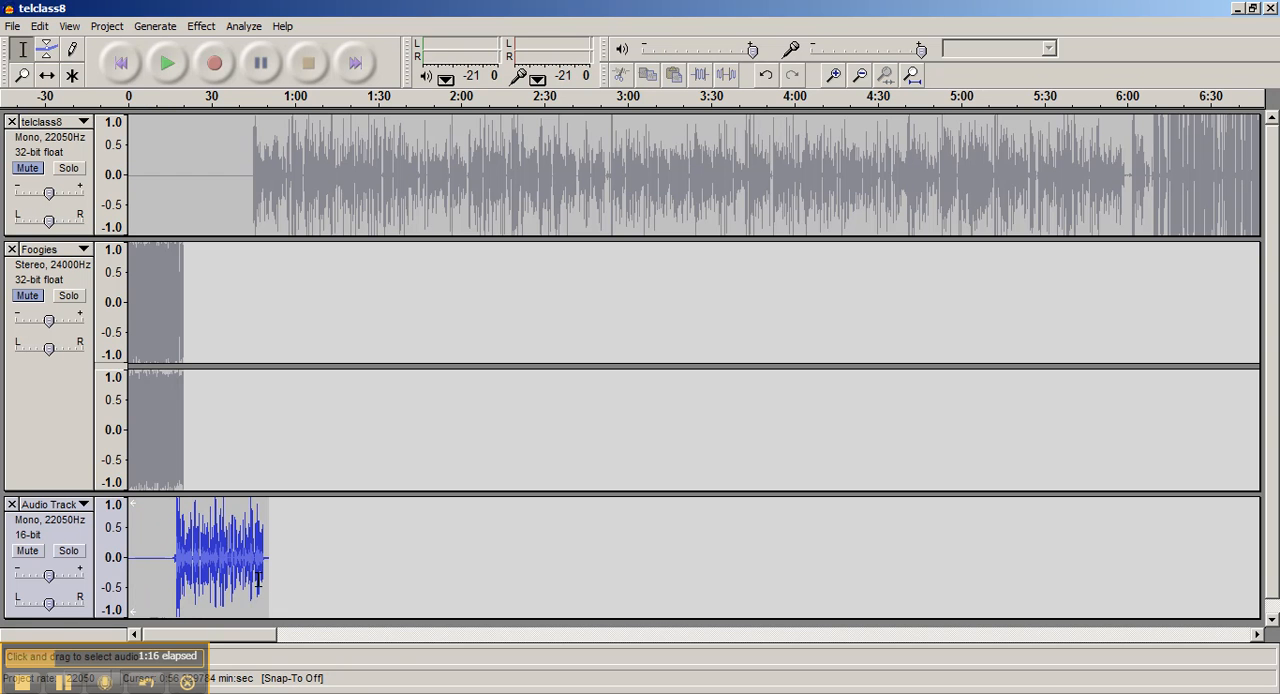
{"action": "left_click", "coordinate": [172, 562]}
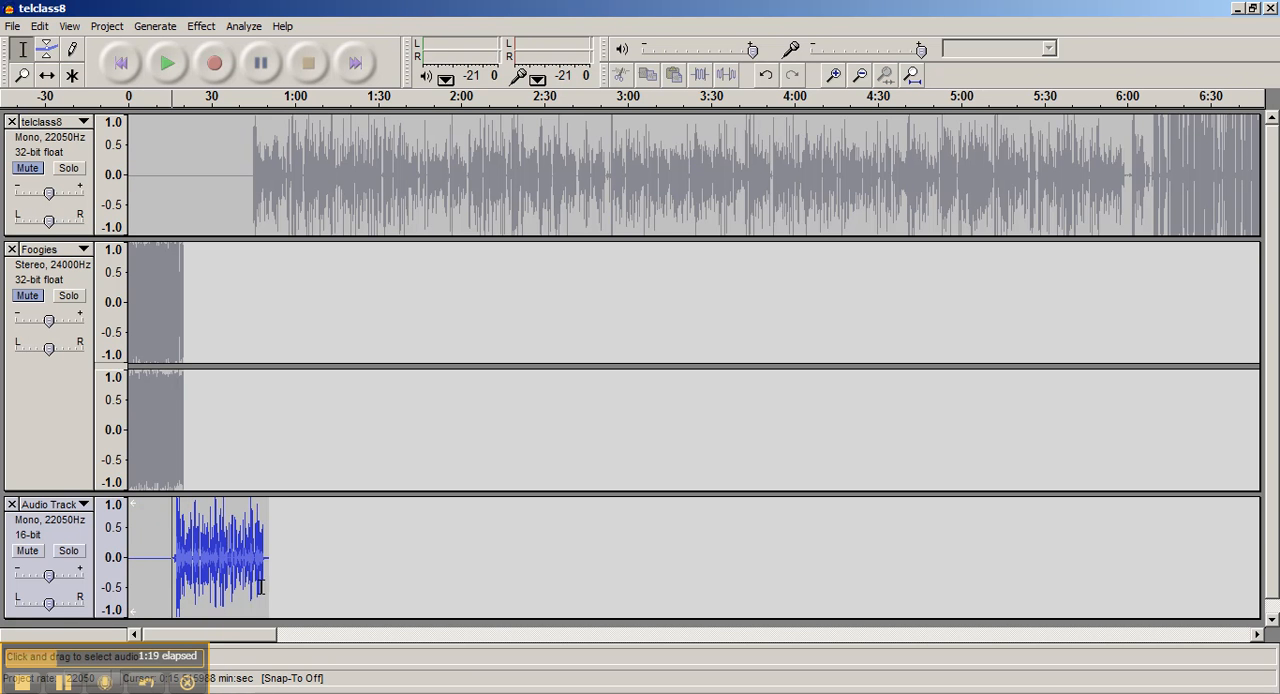
{"action": "left_click", "coordinate": [169, 63]}
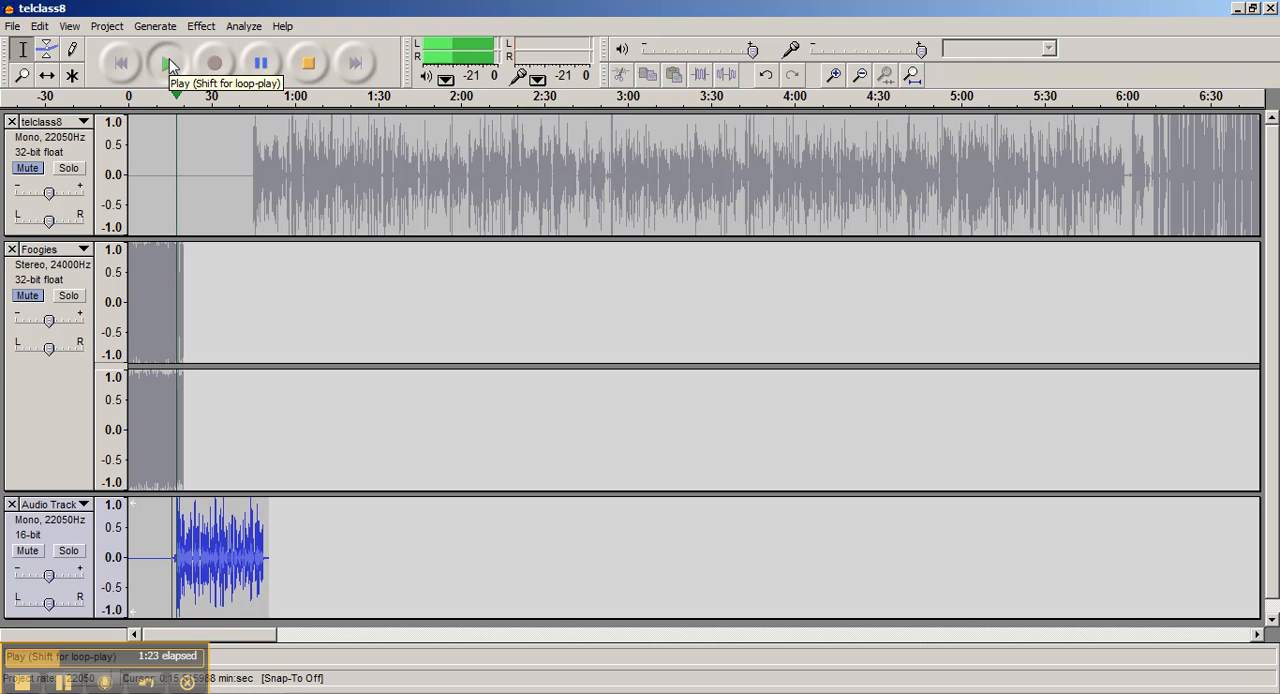
{"action": "left_click", "coordinate": [309, 76]}
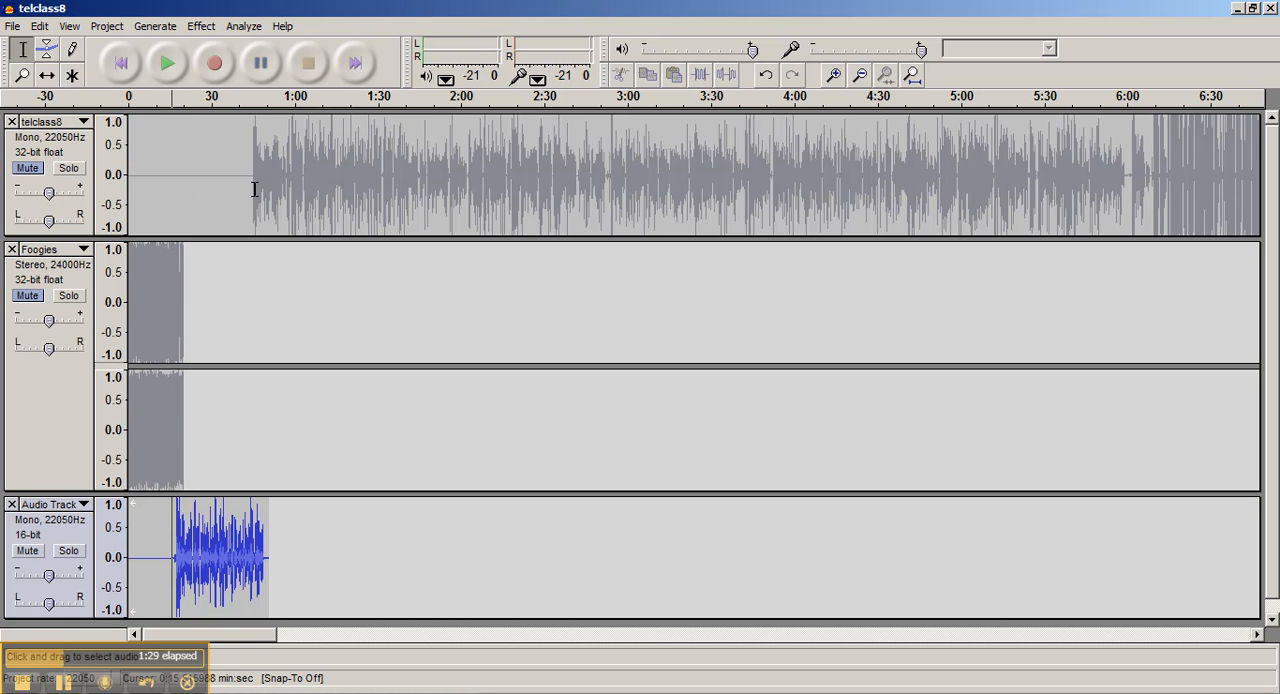
Play the last seconds of the Audio Track from about 0:45 to check where the speech ends
{"action": "left_click", "coordinate": [263, 540]}
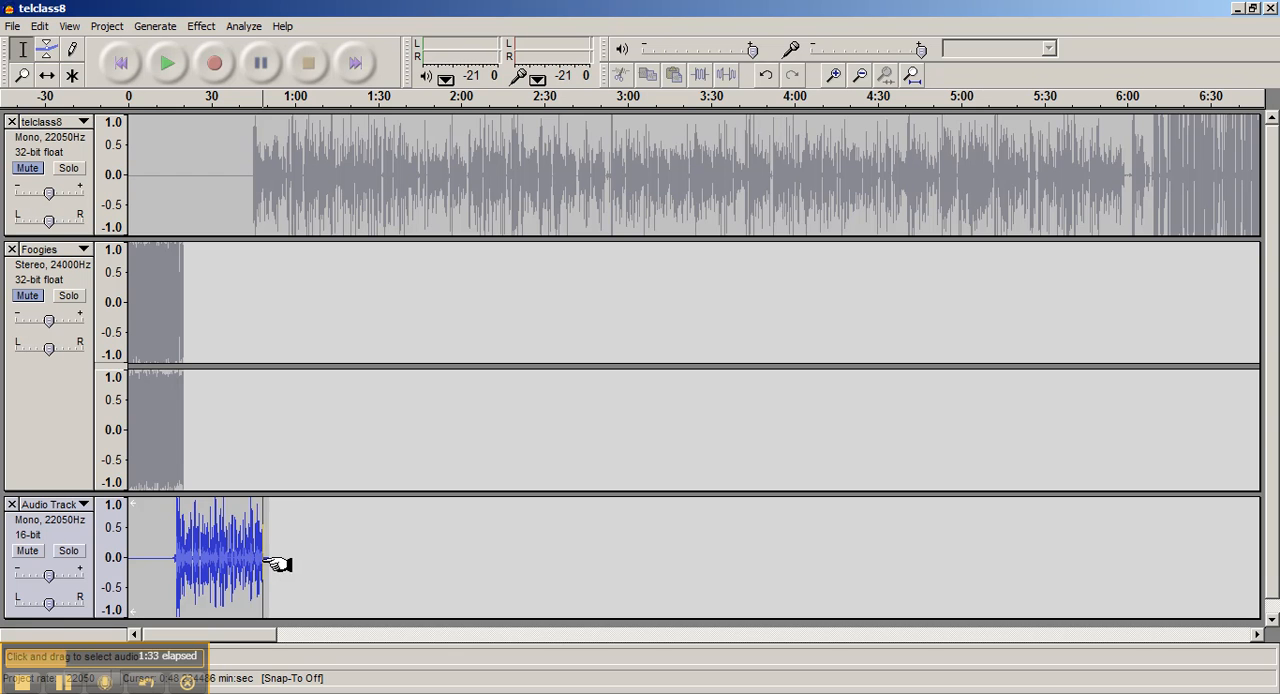
{"action": "left_click", "coordinate": [260, 562]}
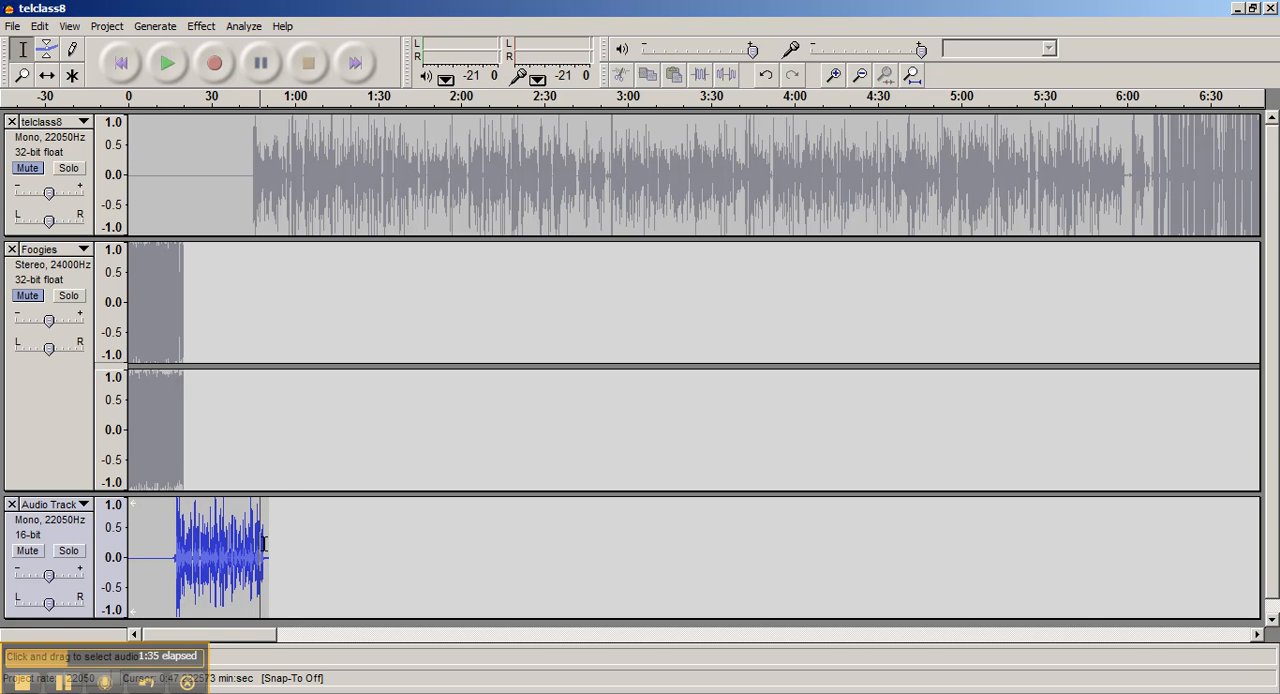
{"action": "left_click", "coordinate": [255, 545]}
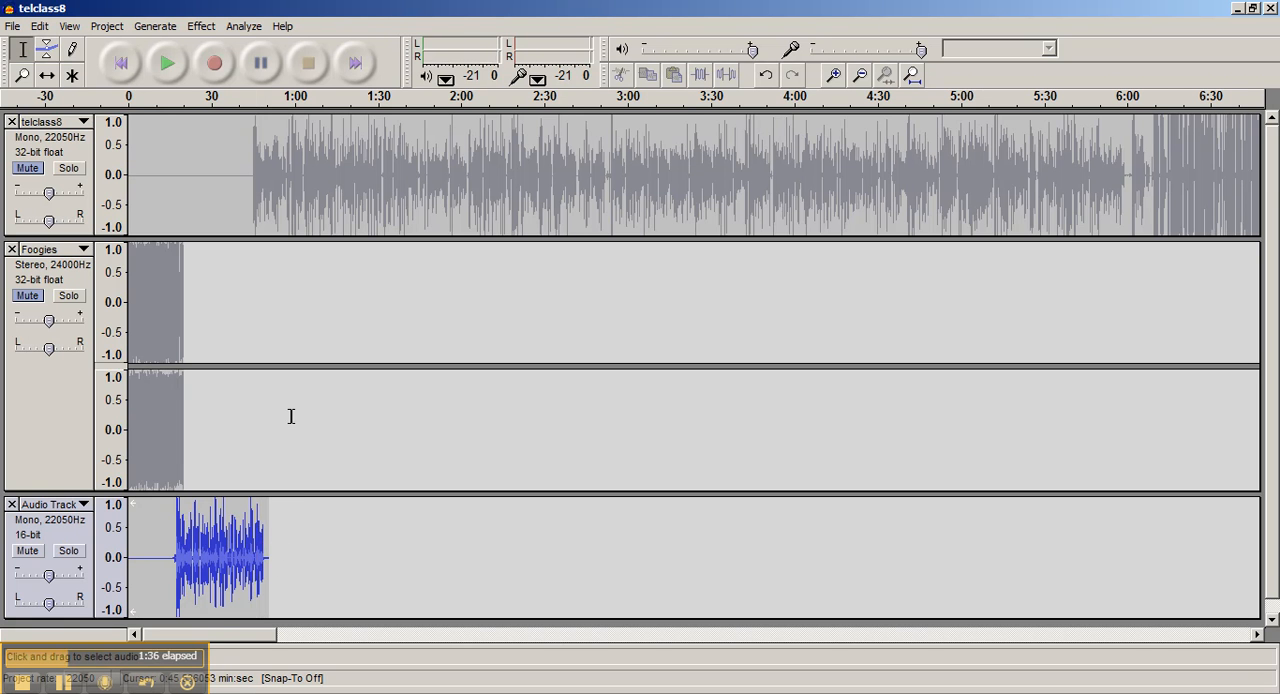
{"action": "left_click", "coordinate": [169, 63]}
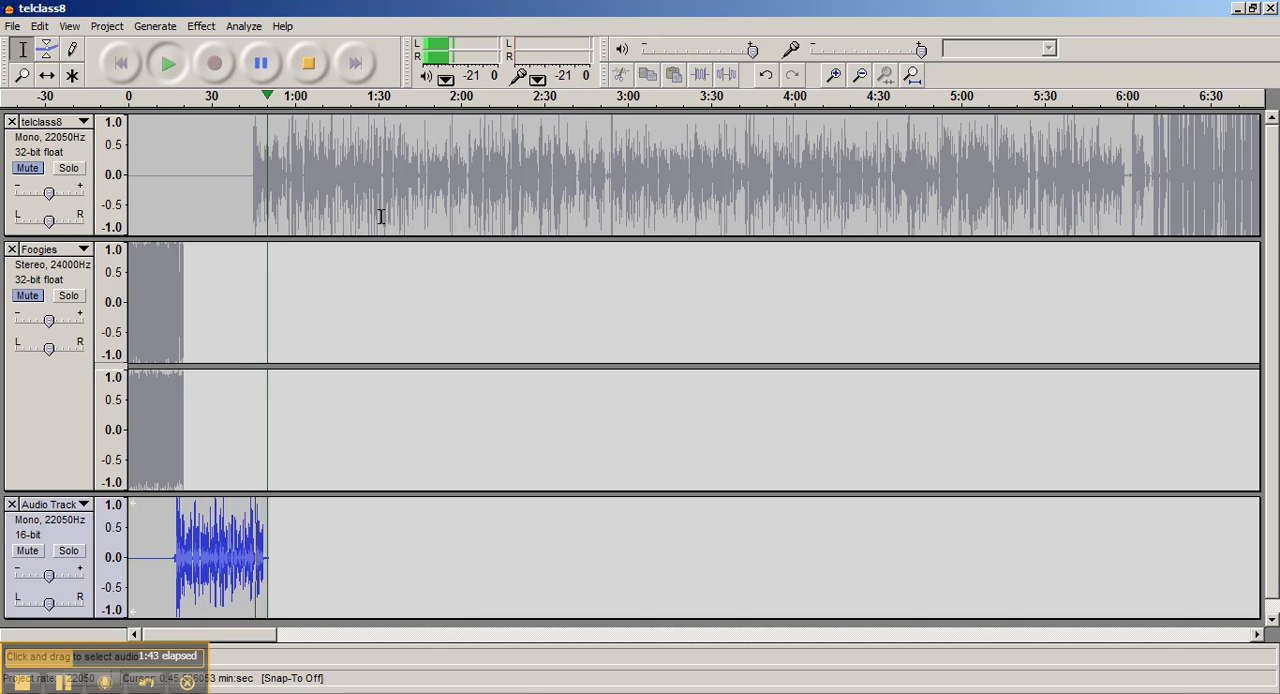
{"action": "left_click", "coordinate": [311, 68]}
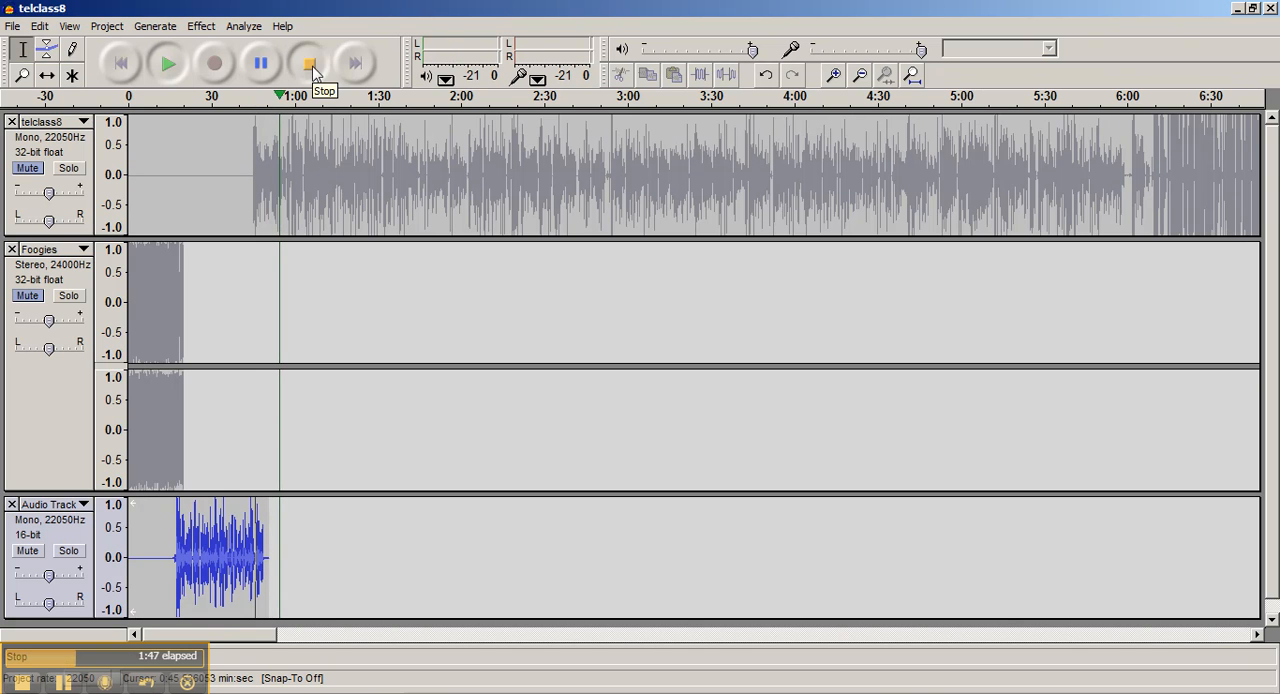
Insert 10 seconds of silence into the telclass8 track at about 0:38, before its audio begins
{"action": "left_click", "coordinate": [252, 160]}
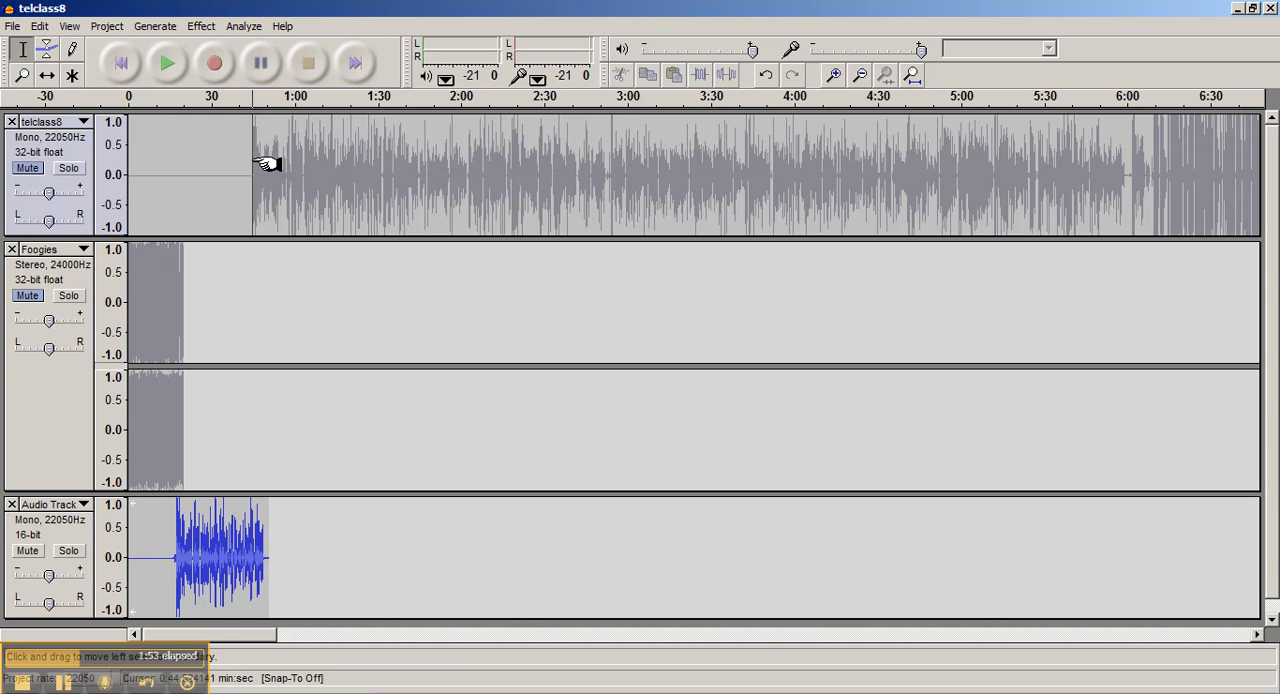
{"action": "left_click", "coordinate": [266, 535]}
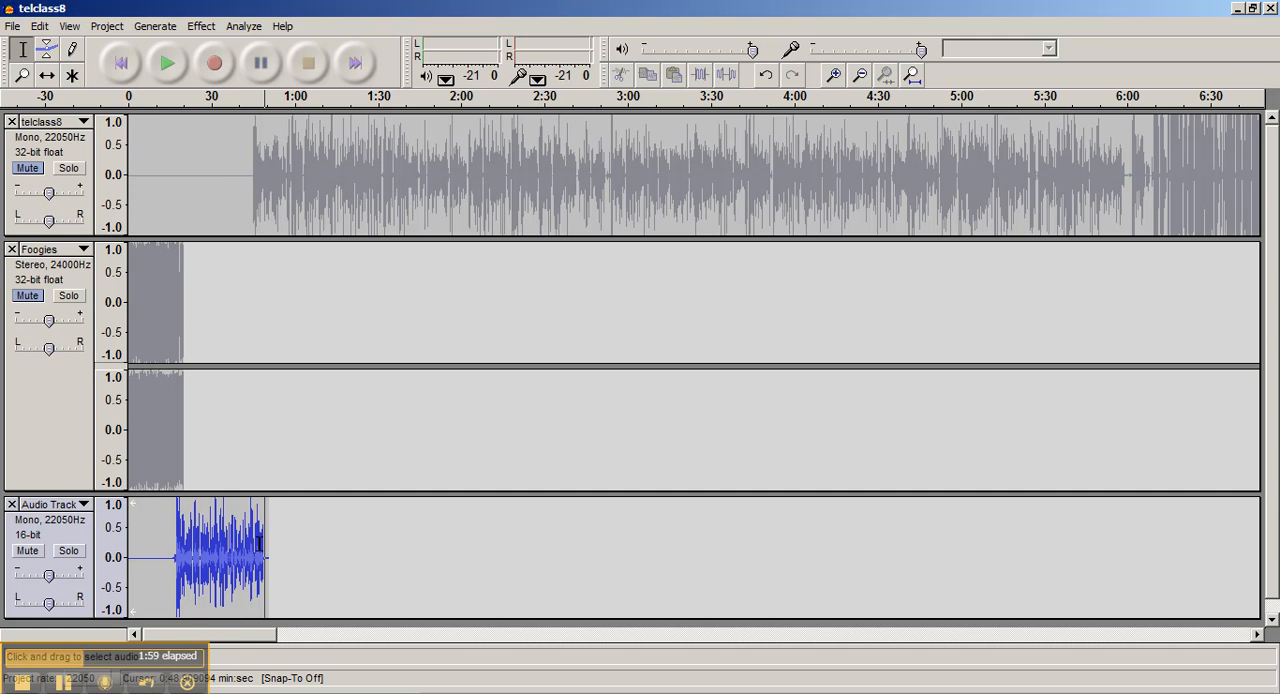
{"action": "left_click", "coordinate": [235, 171]}
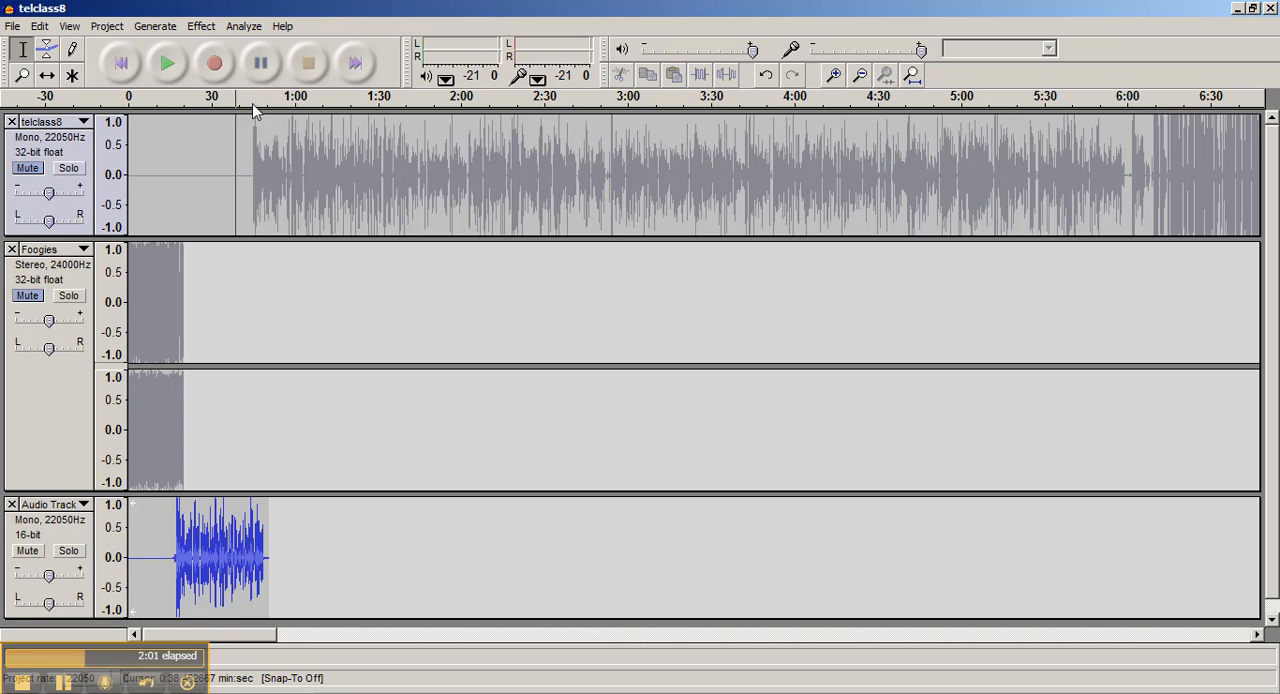
{"action": "left_click", "coordinate": [155, 26]}
{"action": "left_click", "coordinate": [200, 45]}
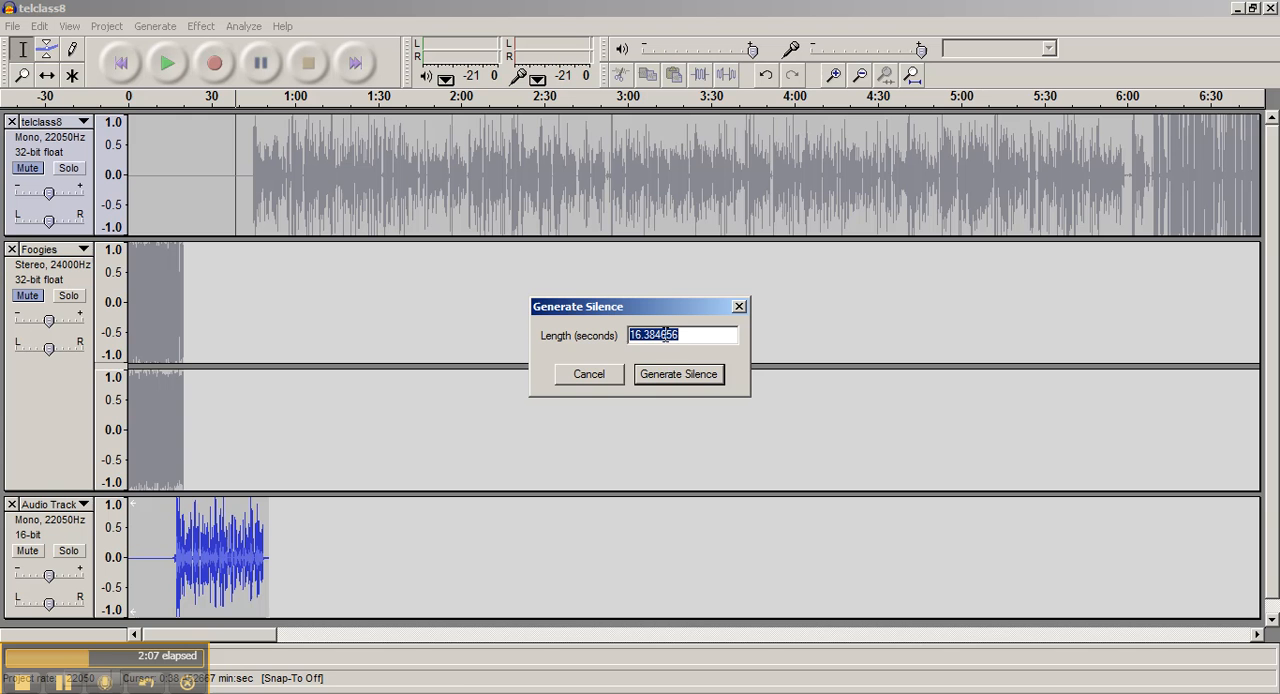
{"action": "type", "text": "10"}
{"action": "left_click", "coordinate": [659, 374]}
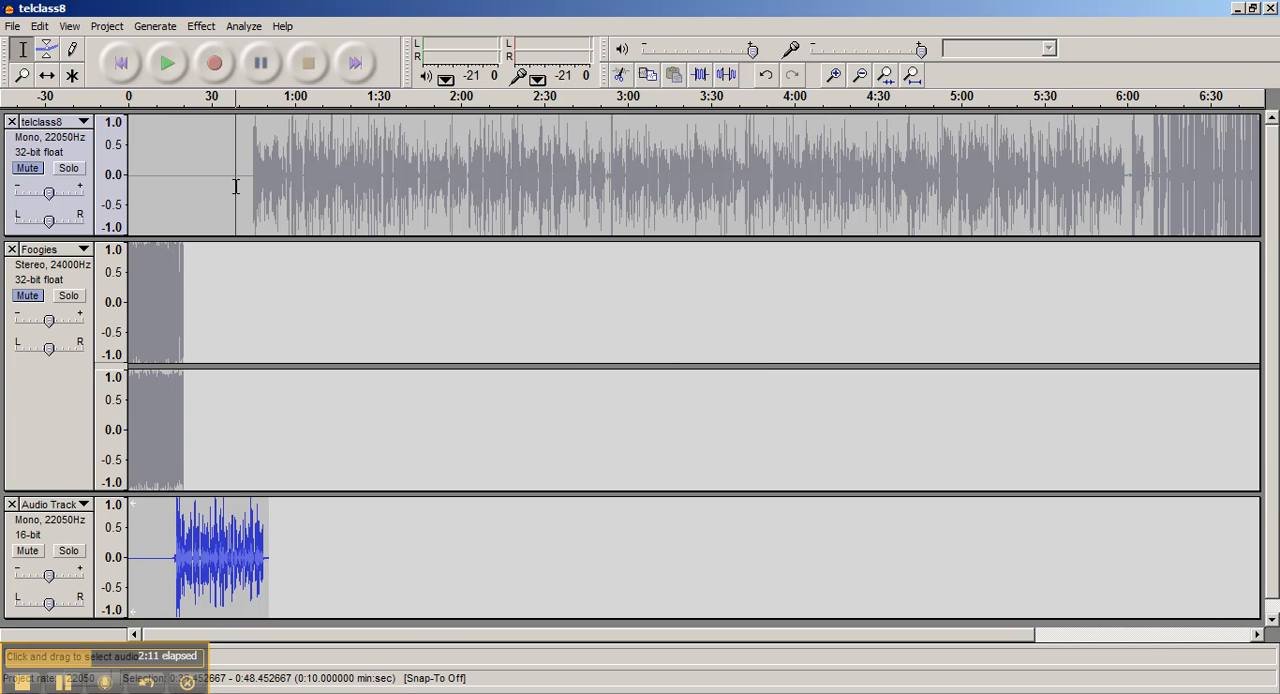
Unmute the Foogies and telclass8 tracks
{"action": "key", "text": "ctrl+f"}
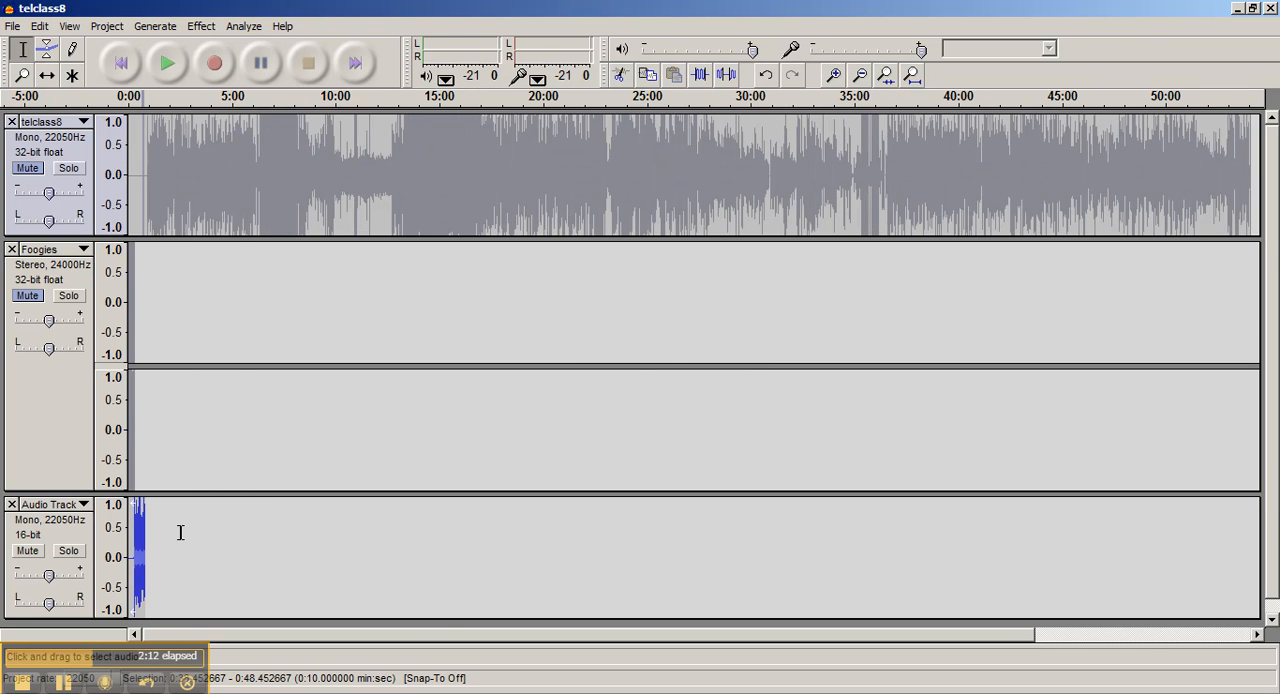
{"action": "left_click", "coordinate": [836, 76]}
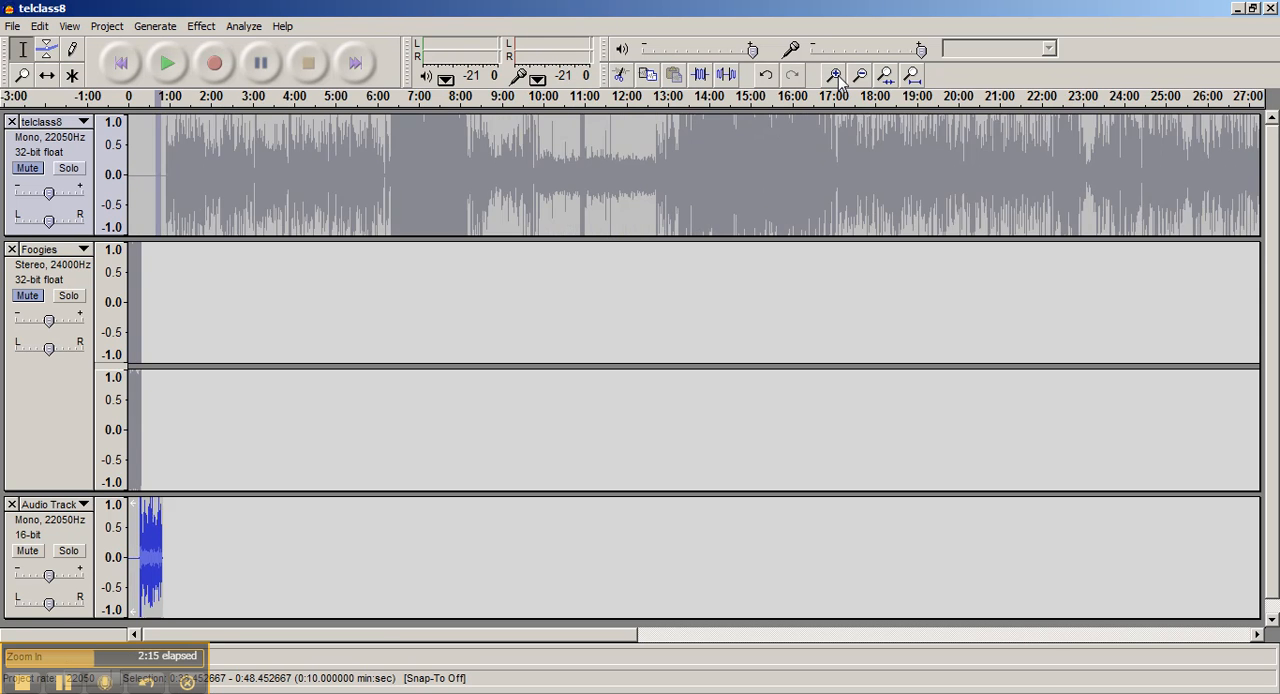
{"action": "left_click", "coordinate": [836, 76]}
{"action": "left_click", "coordinate": [836, 76]}
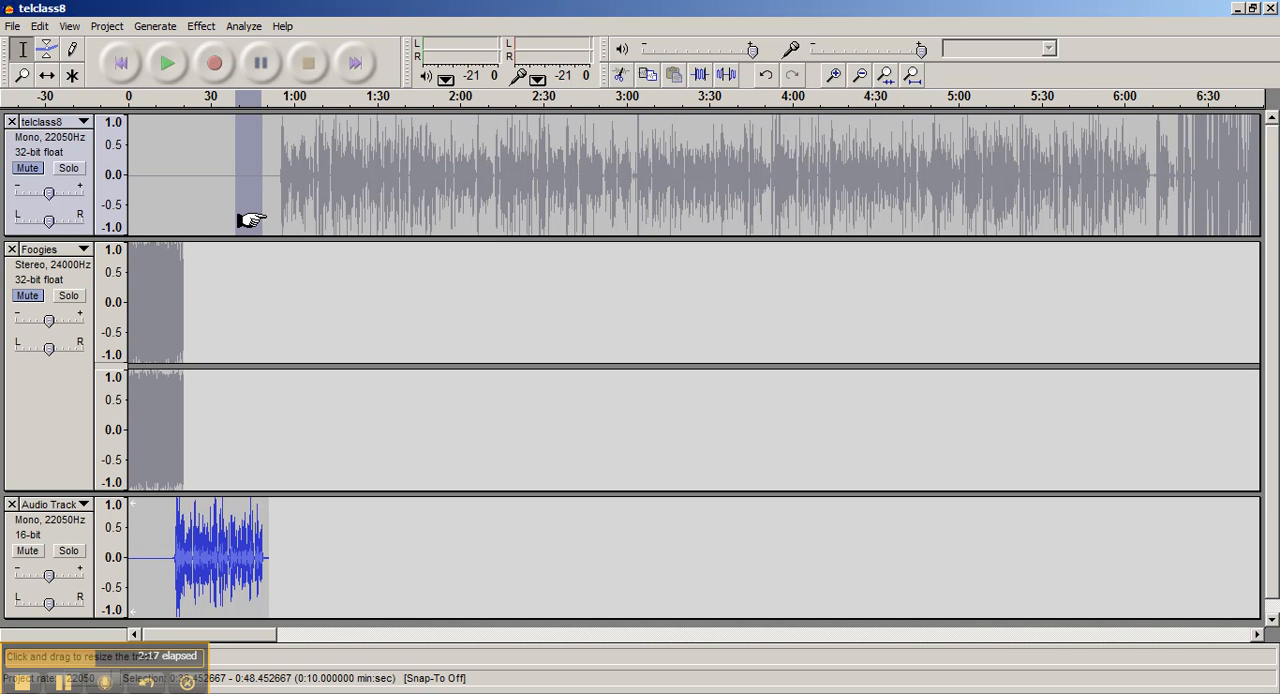
{"action": "left_click", "coordinate": [282, 175]}
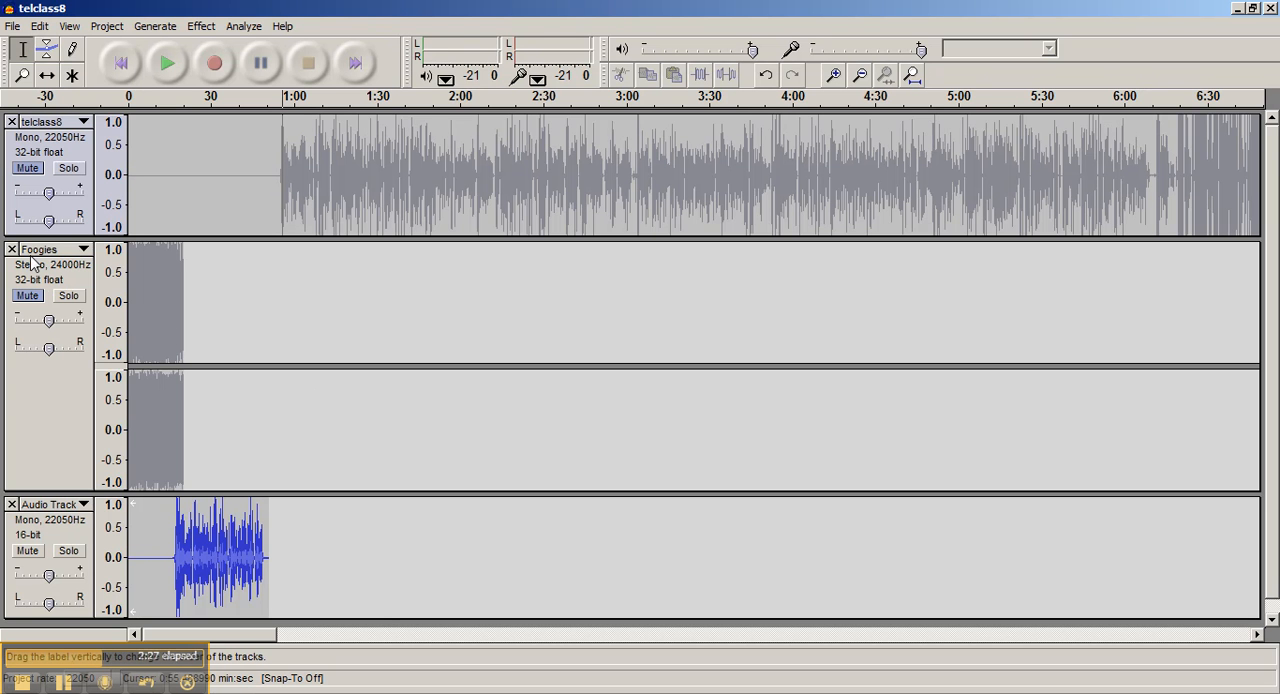
{"action": "left_click", "coordinate": [27, 295]}
{"action": "left_click", "coordinate": [26, 168]}
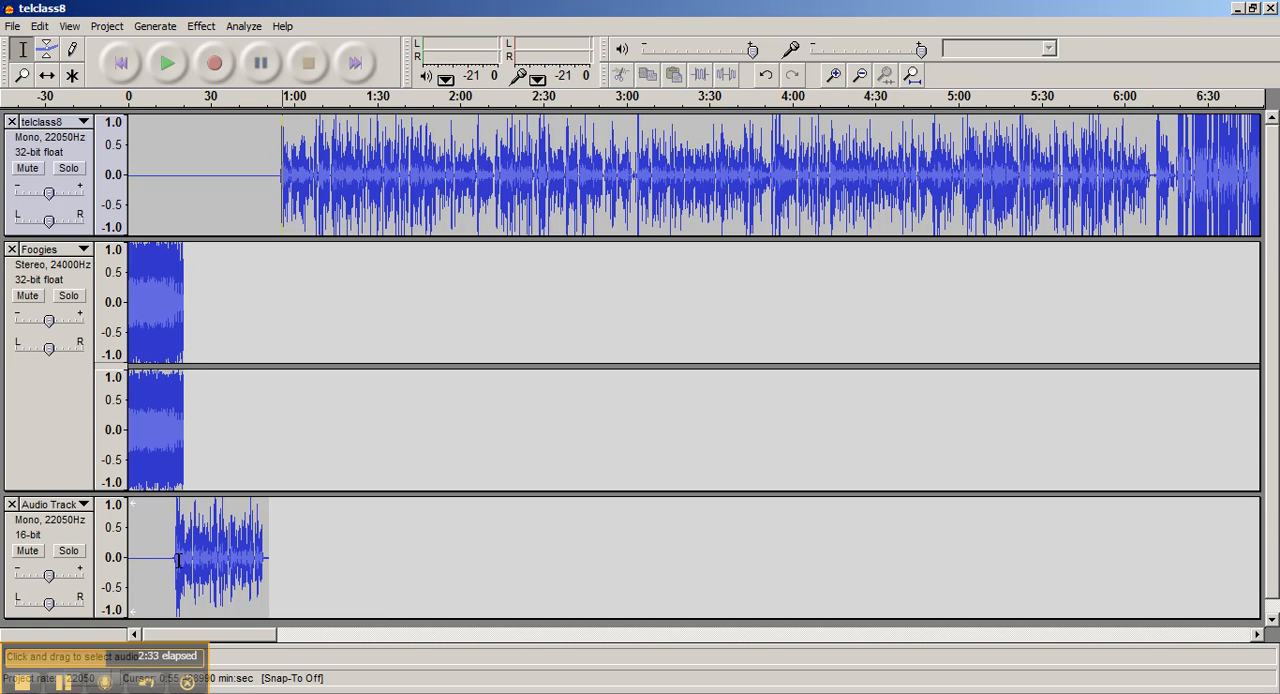
Apply a Fade Out to the end of the Foogies track, from about 0:14.5 to 0:21.3
{"action": "left_click", "coordinate": [173, 558]}
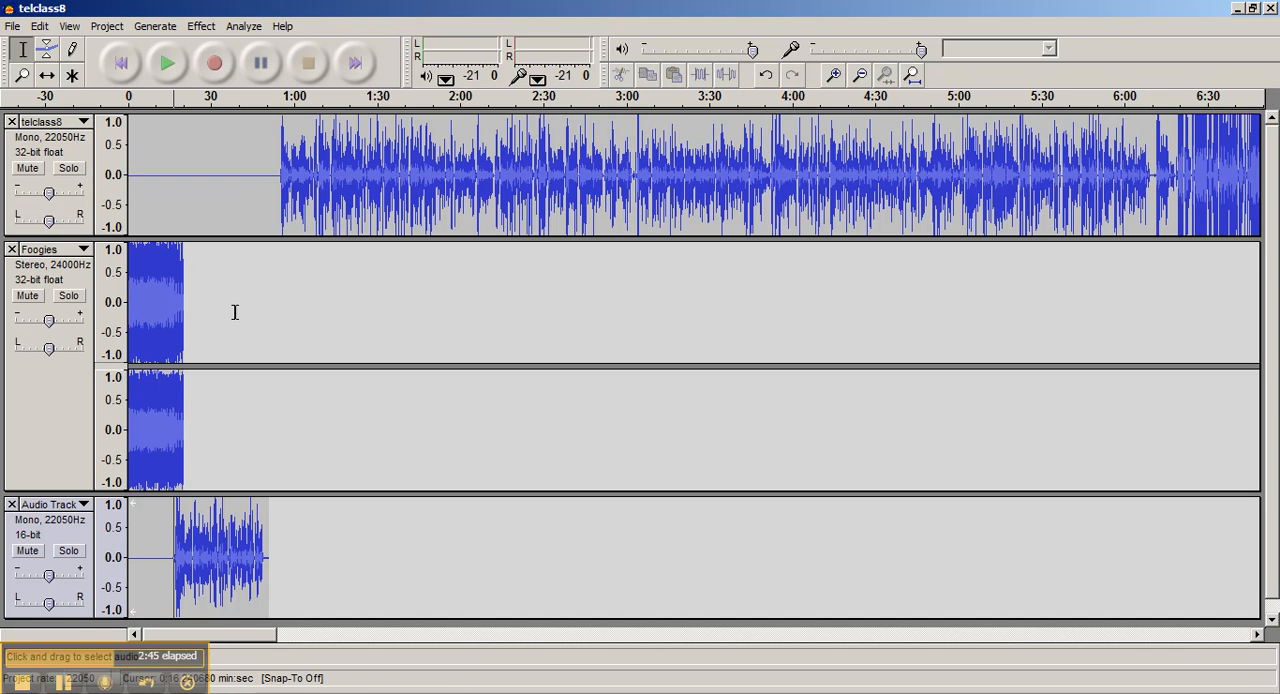
{"action": "left_click_drag", "start_coordinate": [184, 301], "coordinate": [168, 308]}
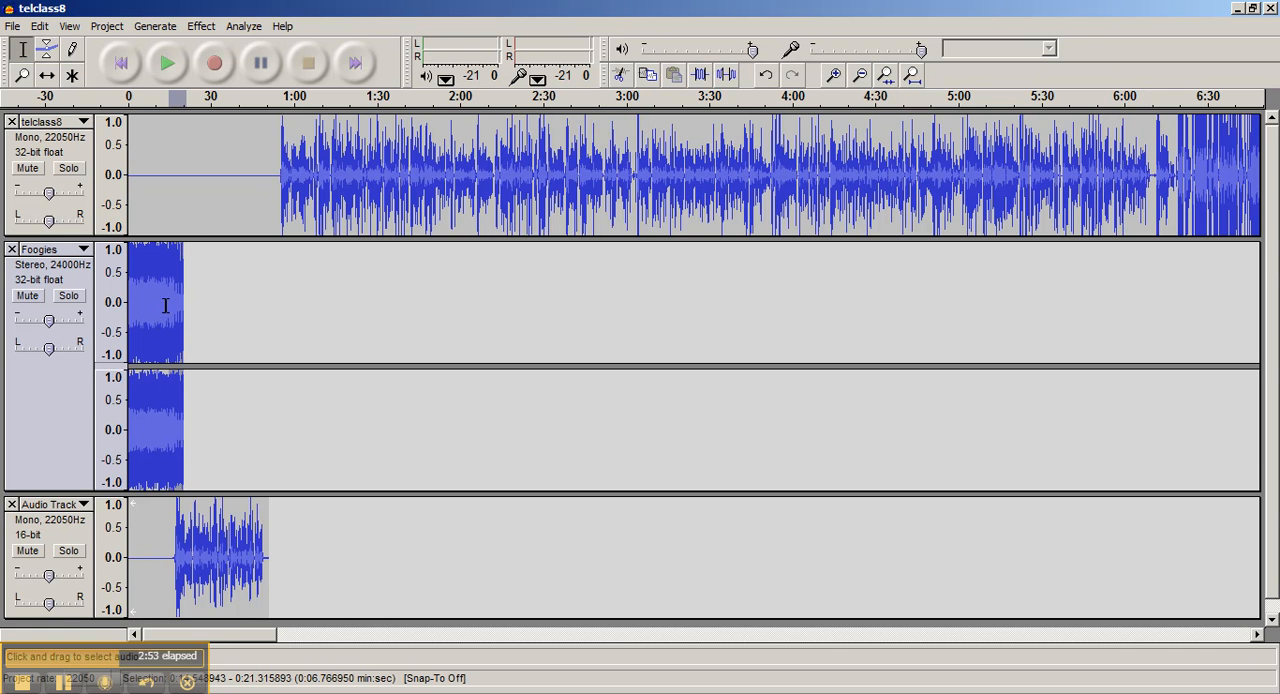
{"action": "left_click", "coordinate": [201, 26]}
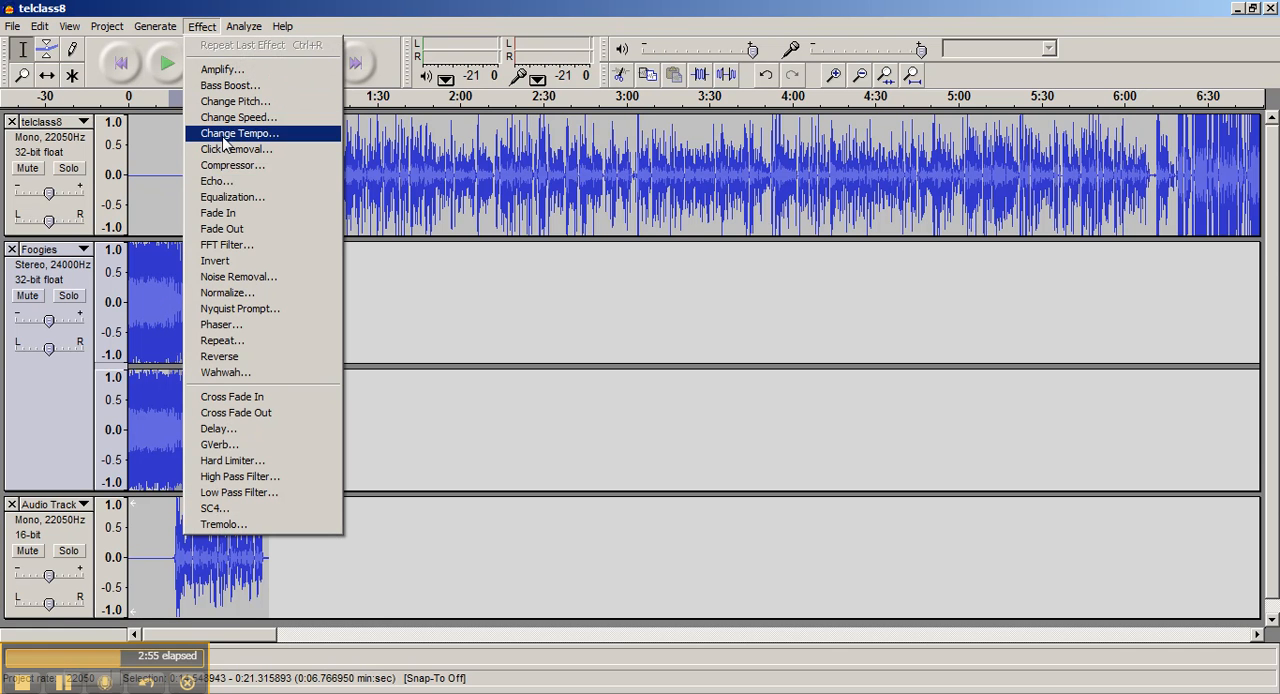
{"action": "left_click", "coordinate": [224, 229]}
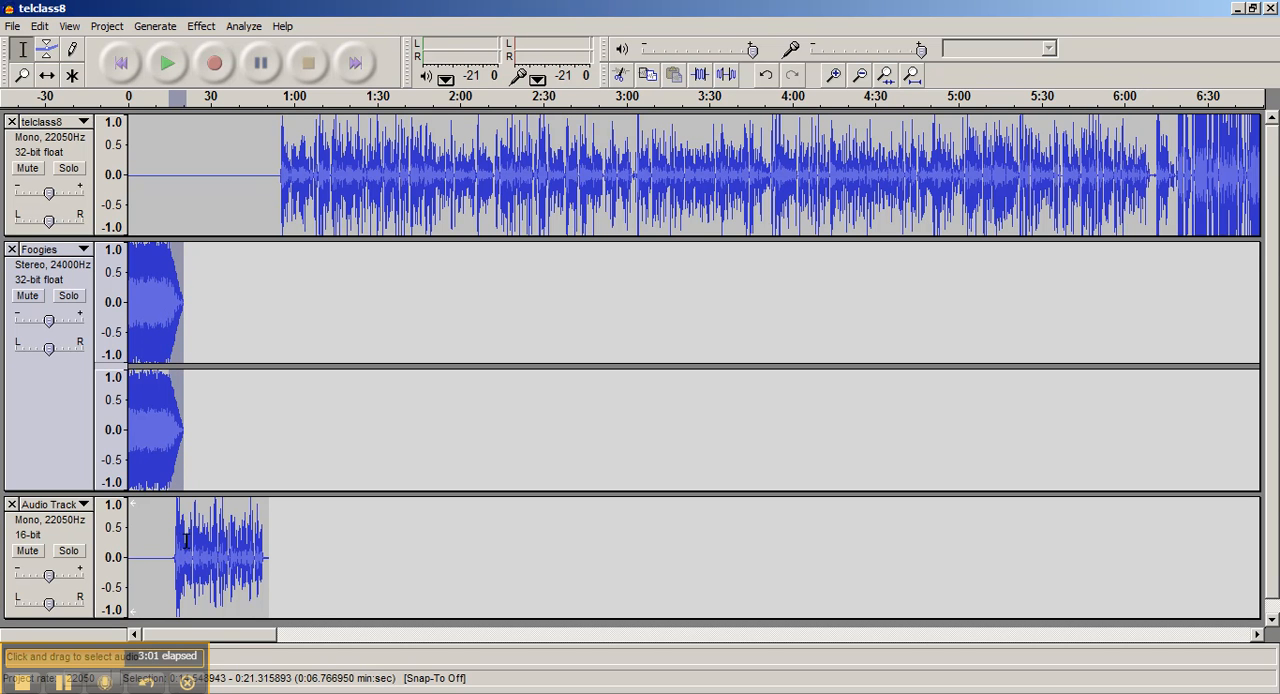
{"action": "left_click", "coordinate": [155, 450]}
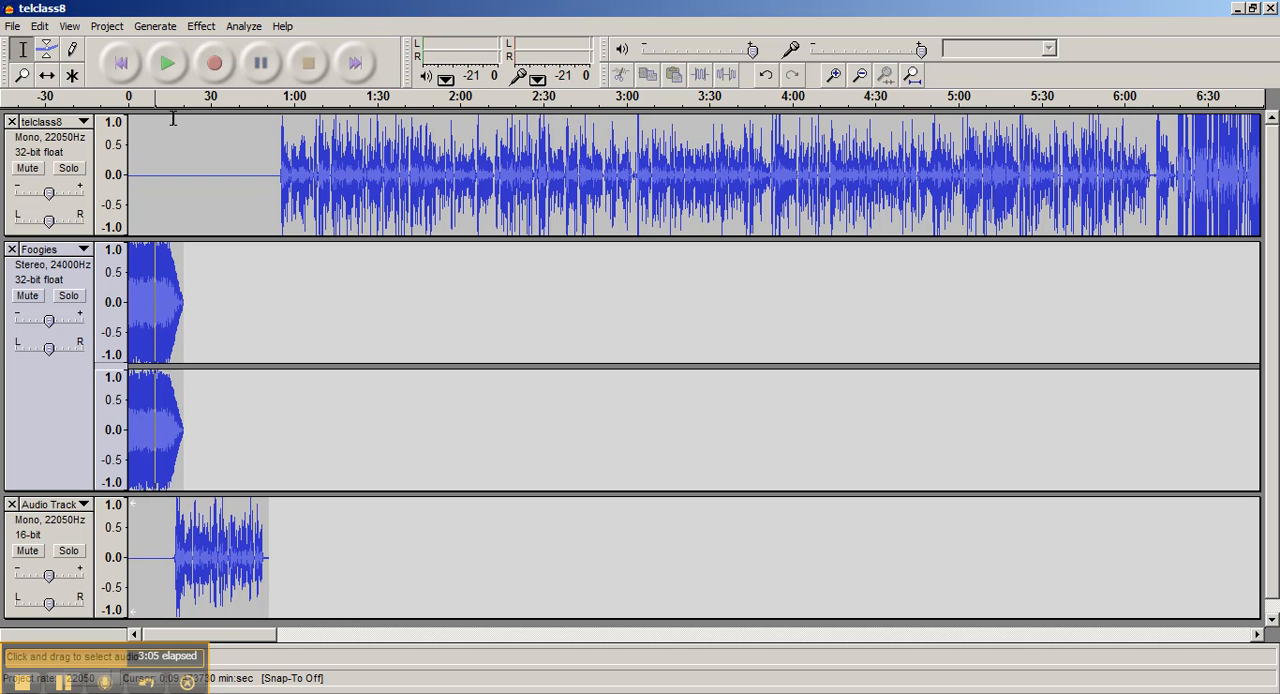
Play the mix from about 0:09 and again from about 0:46 to check the transitions, and examine the silence before the telclass8 audio
{"action": "left_click", "coordinate": [168, 65]}
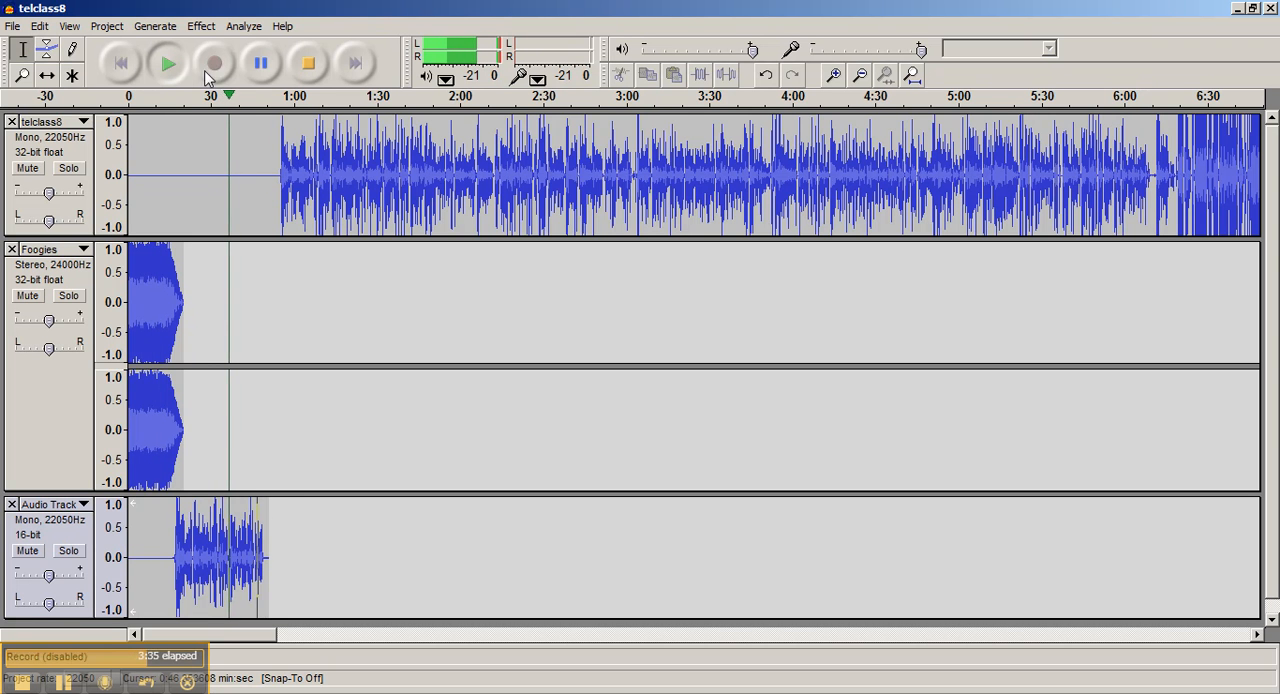
{"action": "left_click", "coordinate": [308, 63]}
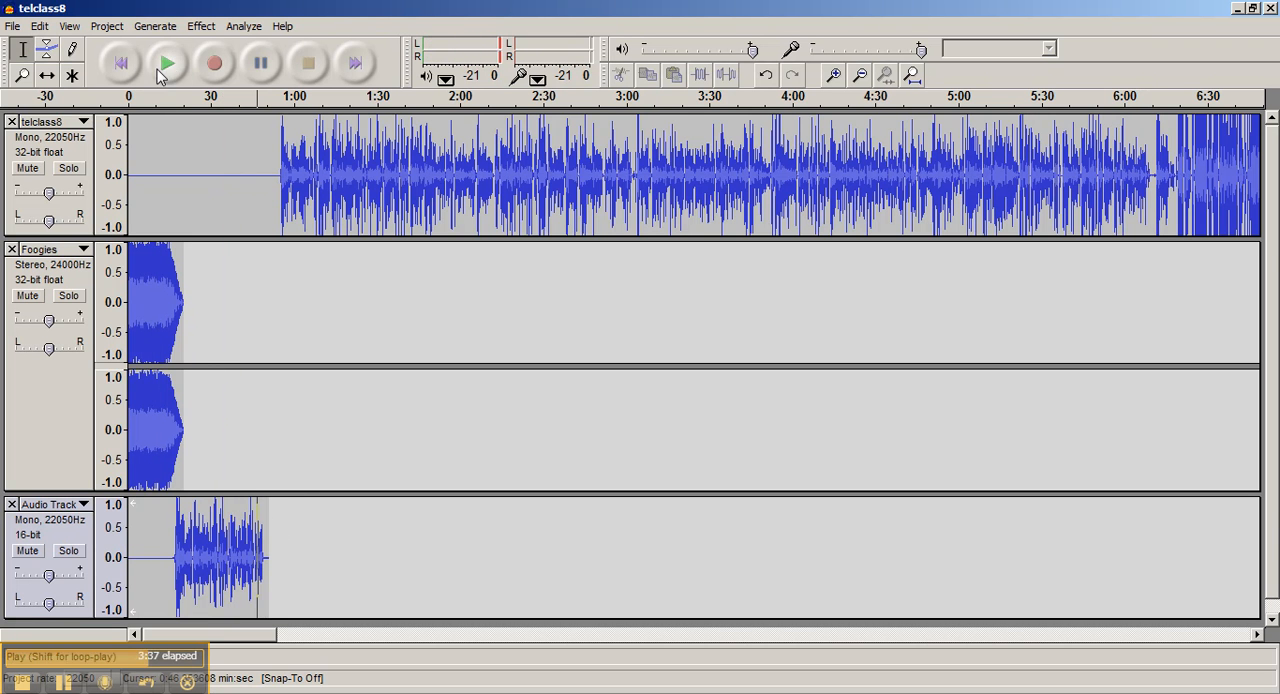
{"action": "left_click", "coordinate": [169, 64]}
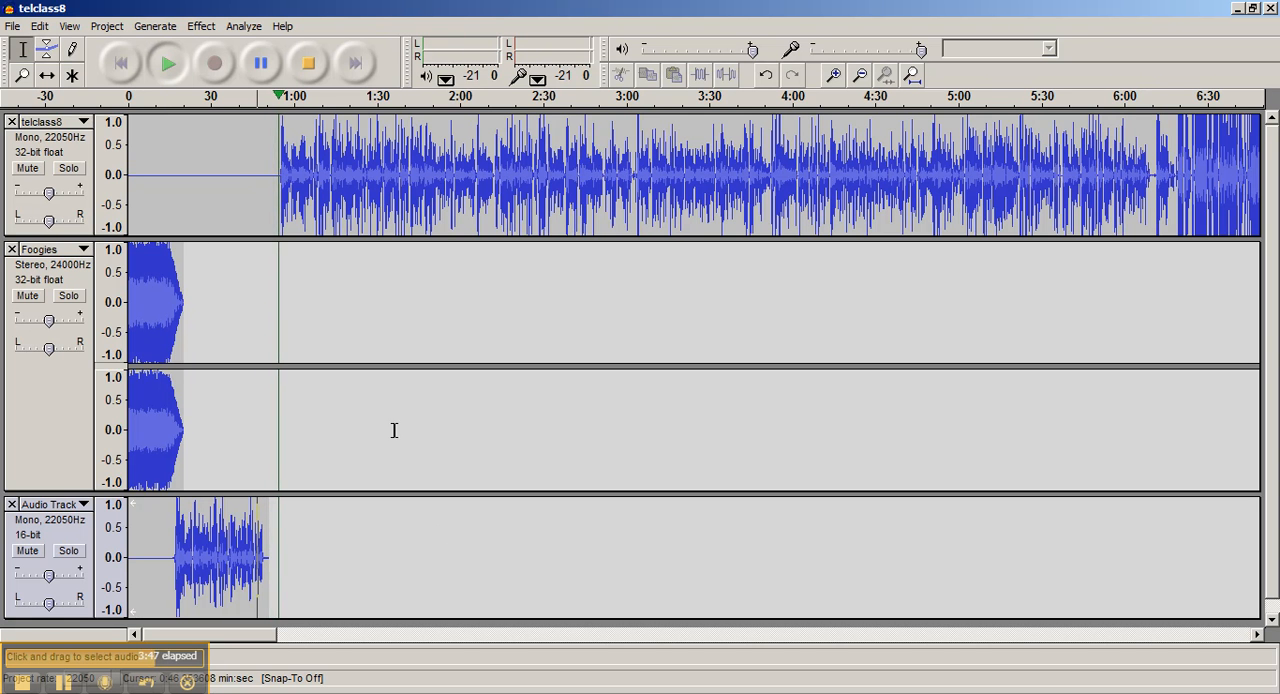
{"action": "left_click", "coordinate": [307, 64]}
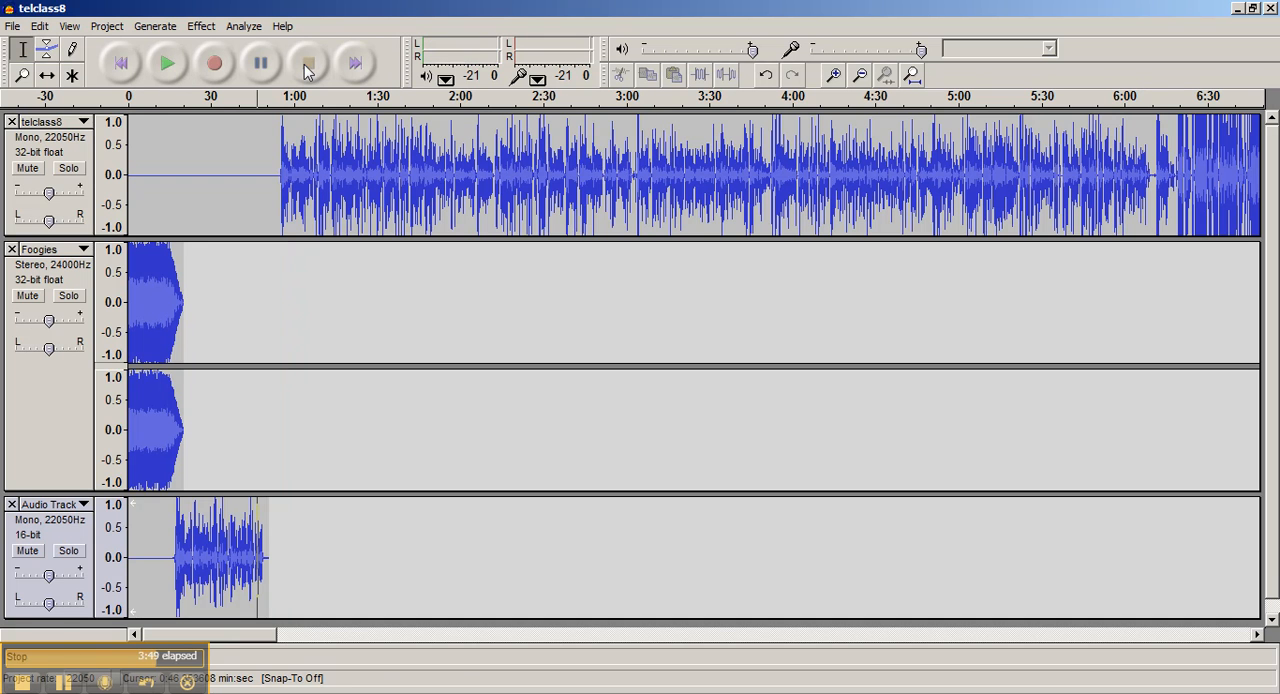
{"action": "left_click_drag", "start_coordinate": [278, 174], "coordinate": [271, 176]}
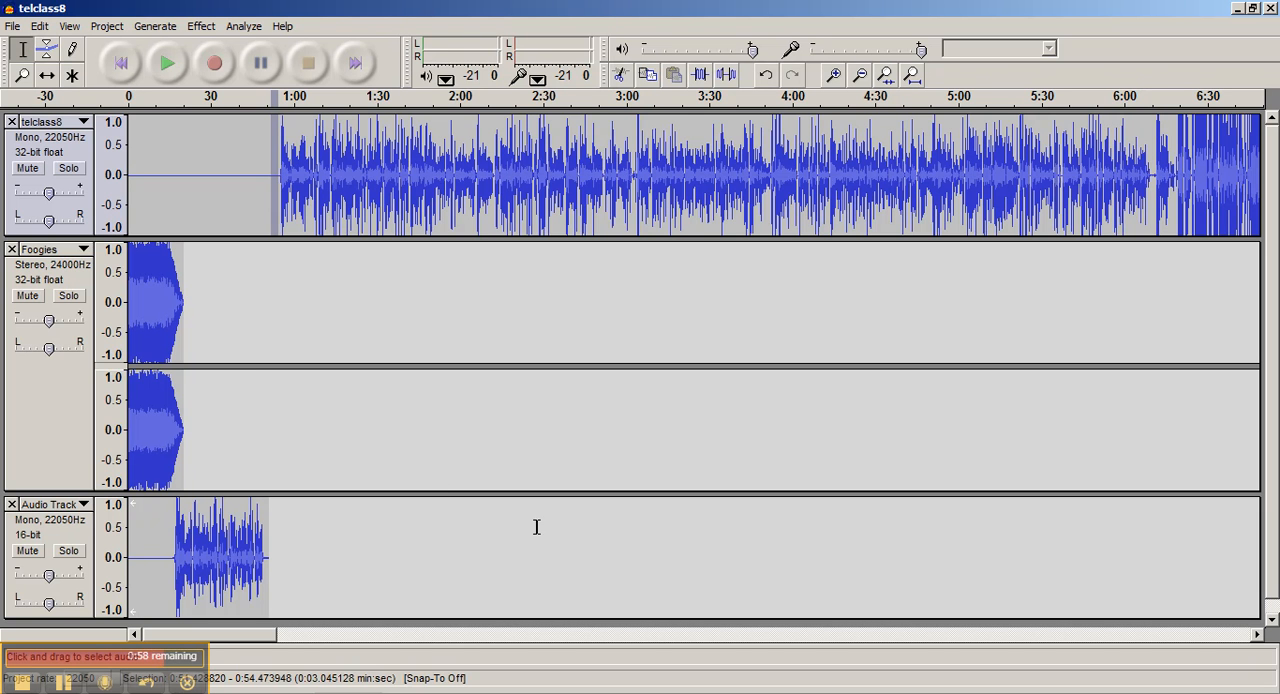
{"action": "left_click", "coordinate": [237, 352]}
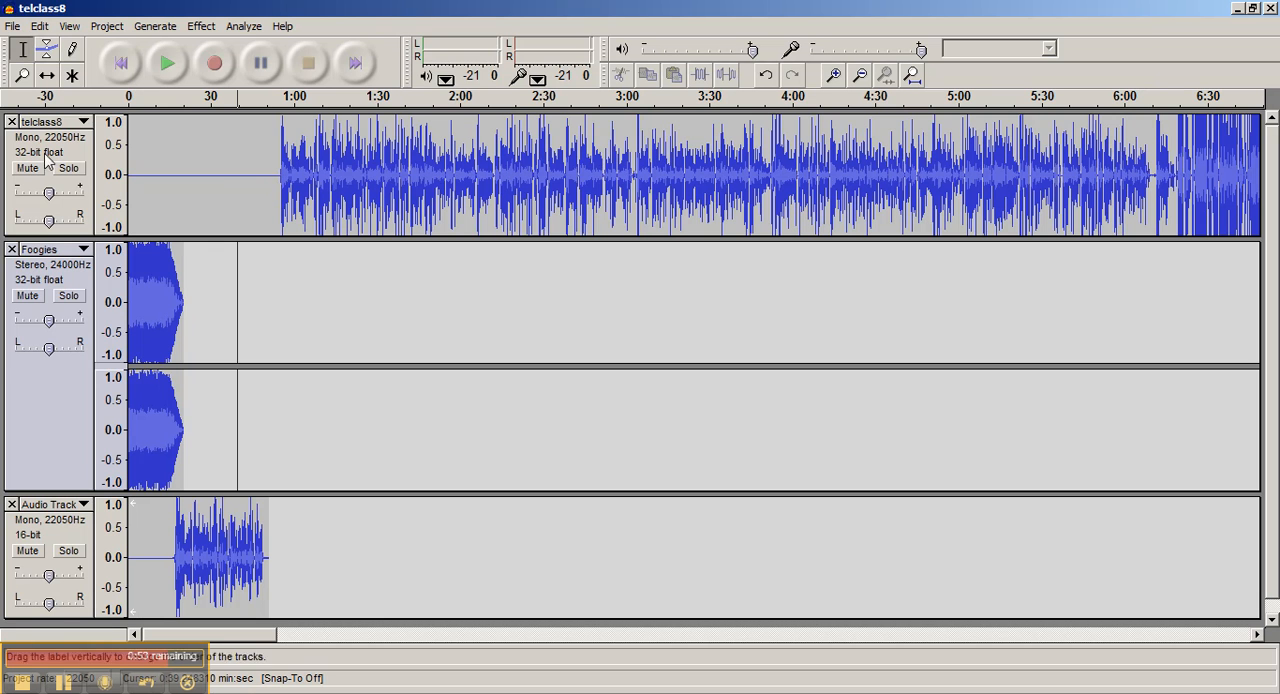
Export the mixed-down tracks as a Microsoft WAV file in the IWLP folder, entering "edit" for the file name
{"action": "left_click", "coordinate": [11, 28]}
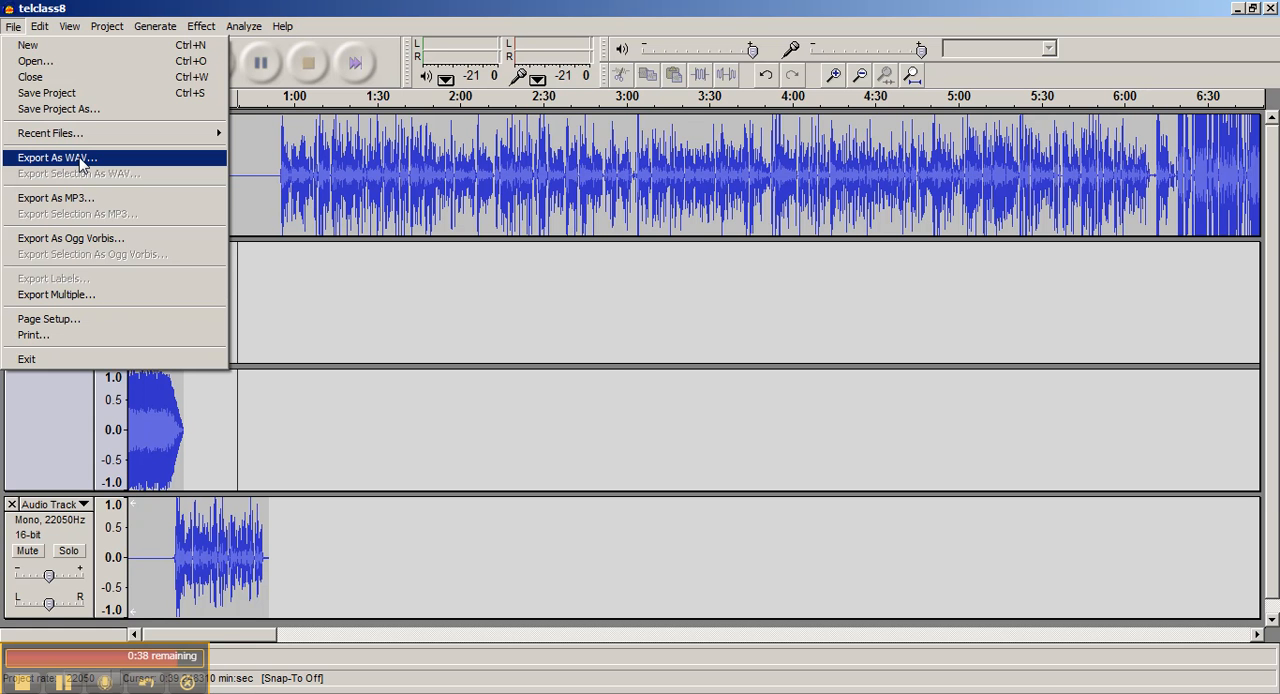
{"action": "left_click", "coordinate": [80, 160]}
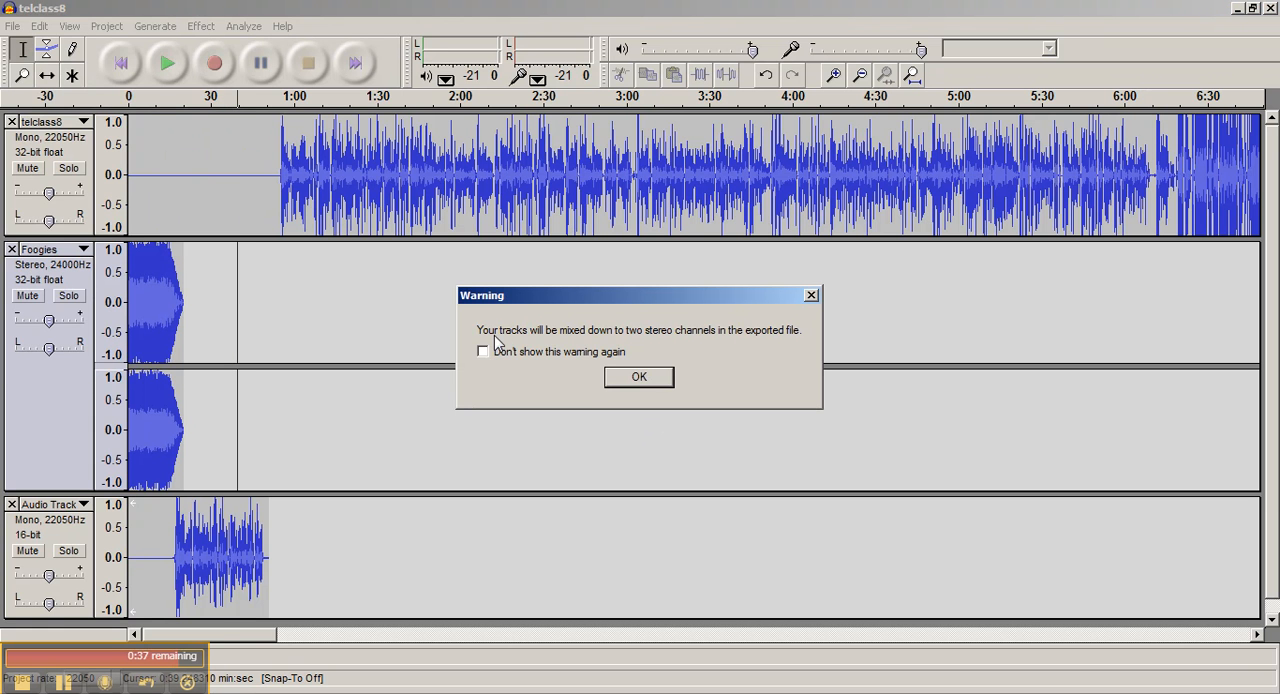
{"action": "left_click", "coordinate": [631, 379]}
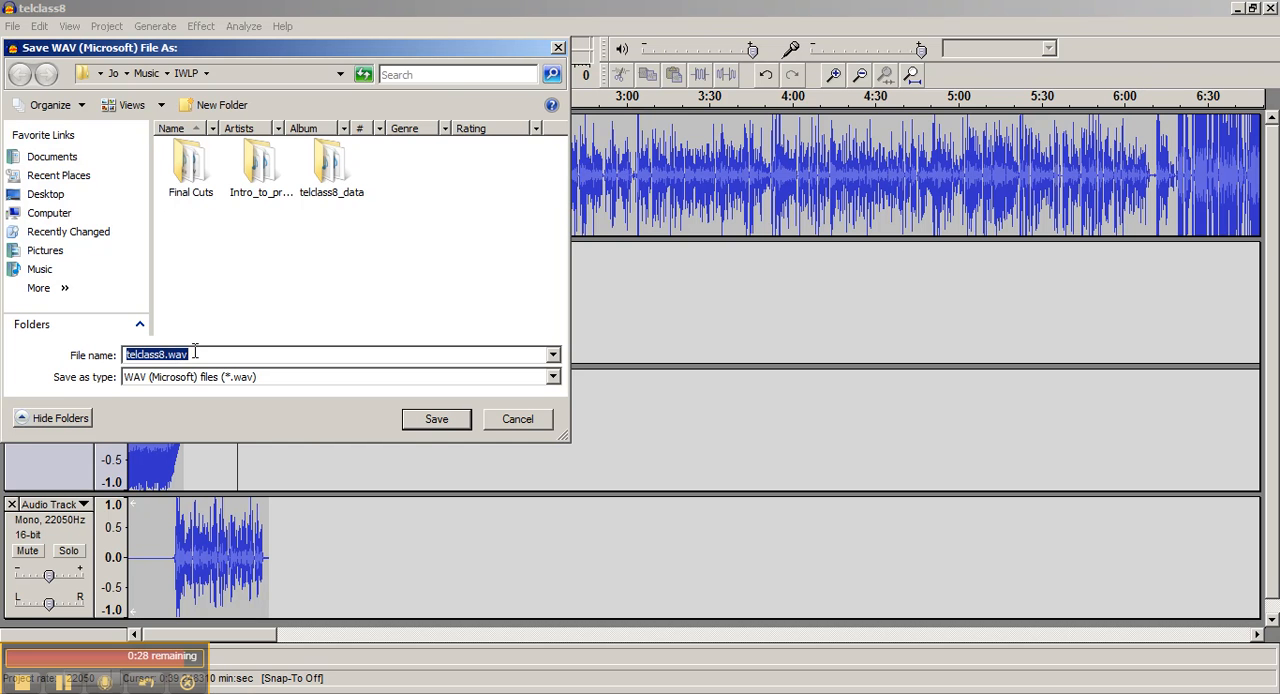
{"action": "type", "text": "edit"}
{"action": "left_click", "coordinate": [442, 419]}
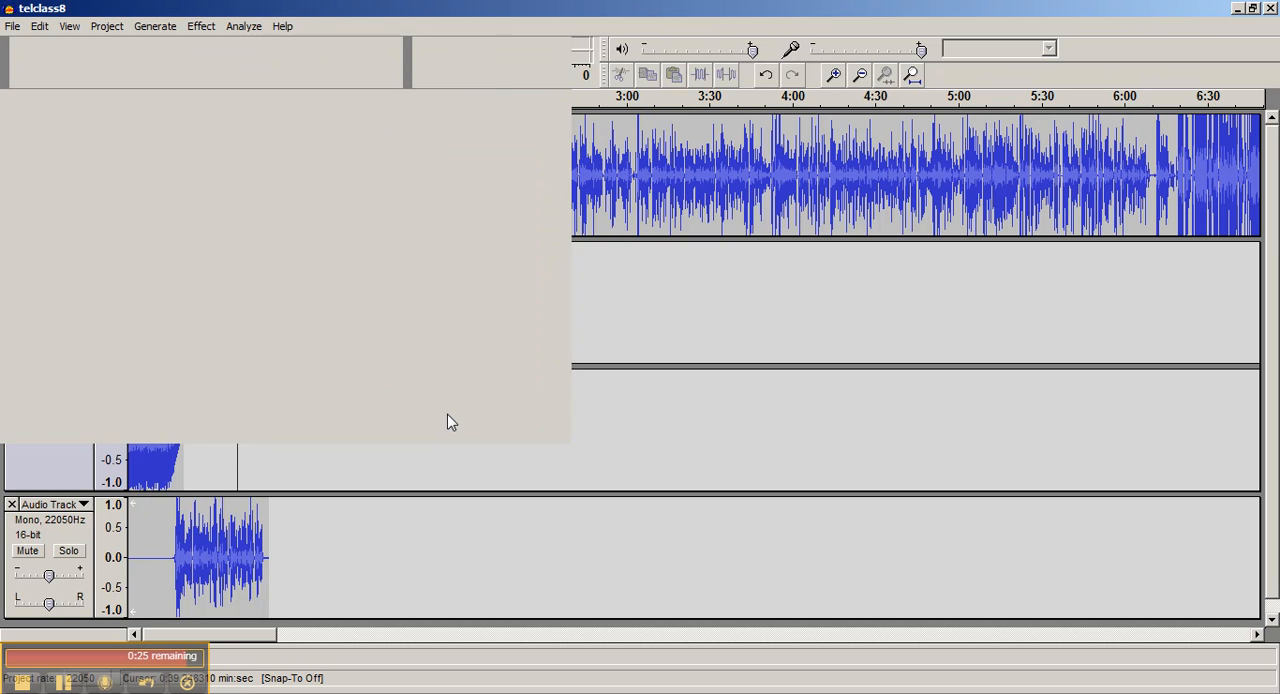